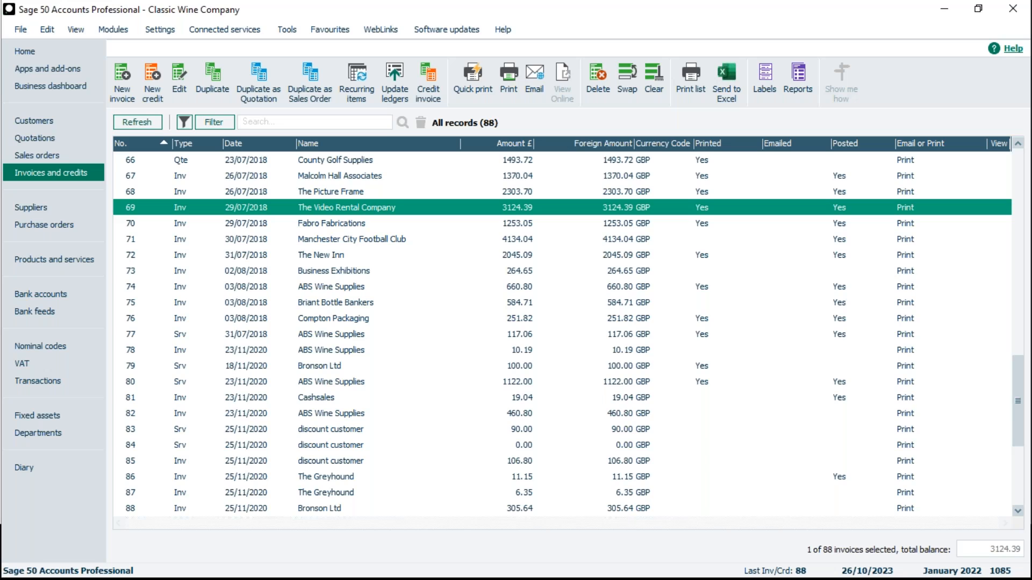
Go to Apps and add-ons and return from the Sage Invoice Payments page to the list of services.
left_click(65, 71)
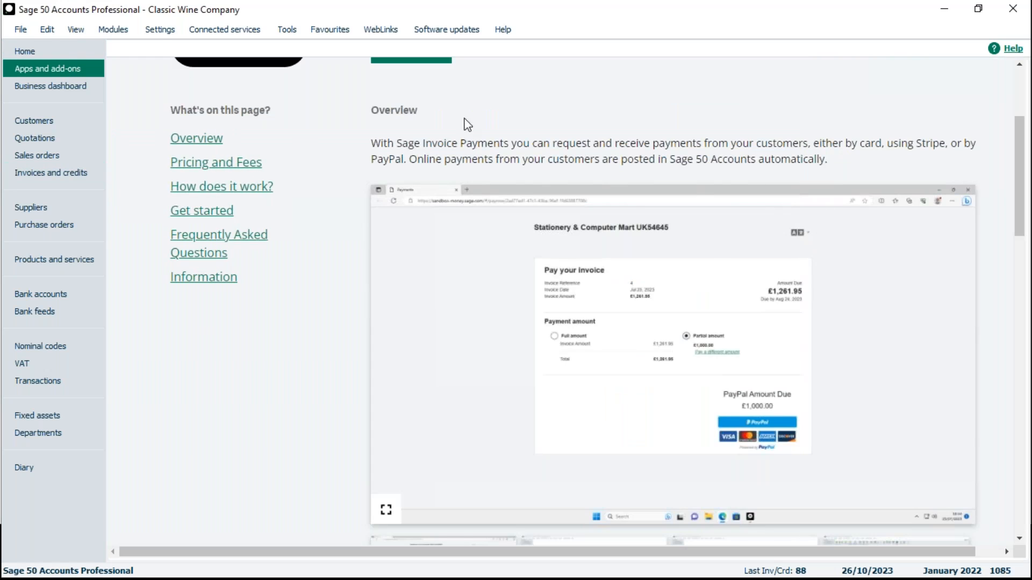
scroll(265, 252, "up", 4)
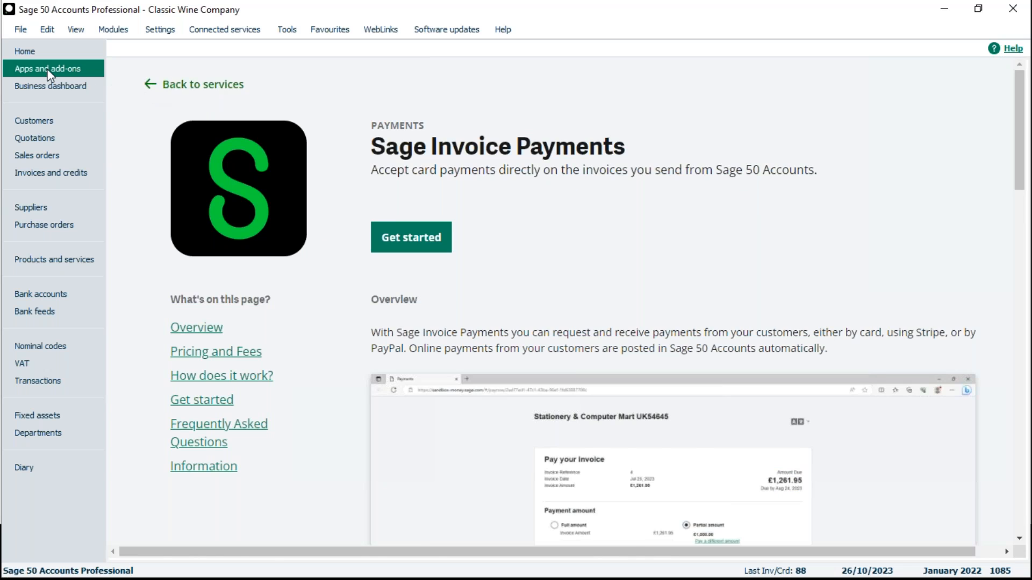
left_click(39, 51)
left_click(44, 67)
left_click(164, 86)
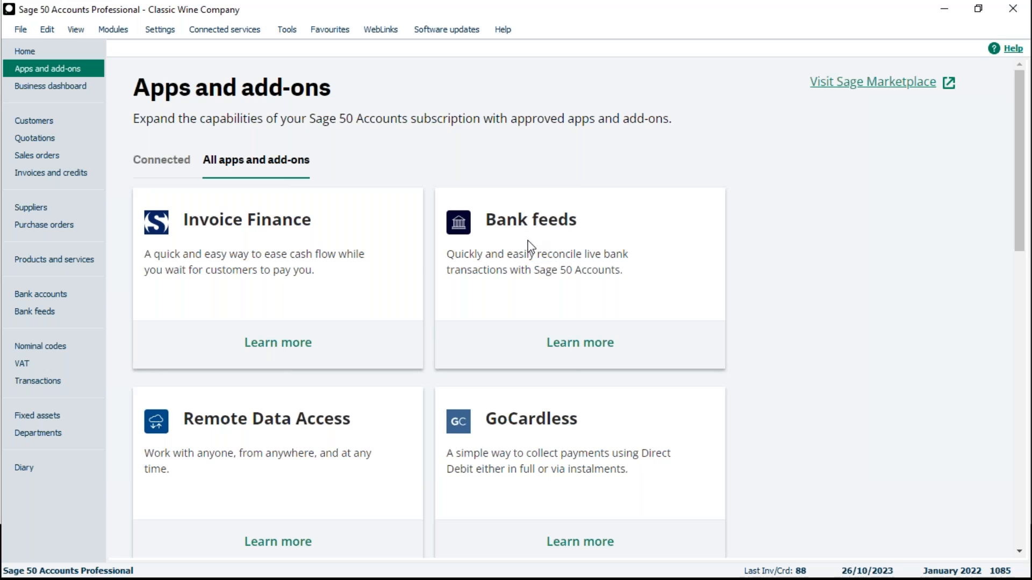
Open the Sage Invoice Payments details among the apps and add-ons and start its setup.
scroll(368, 506, "down", 5)
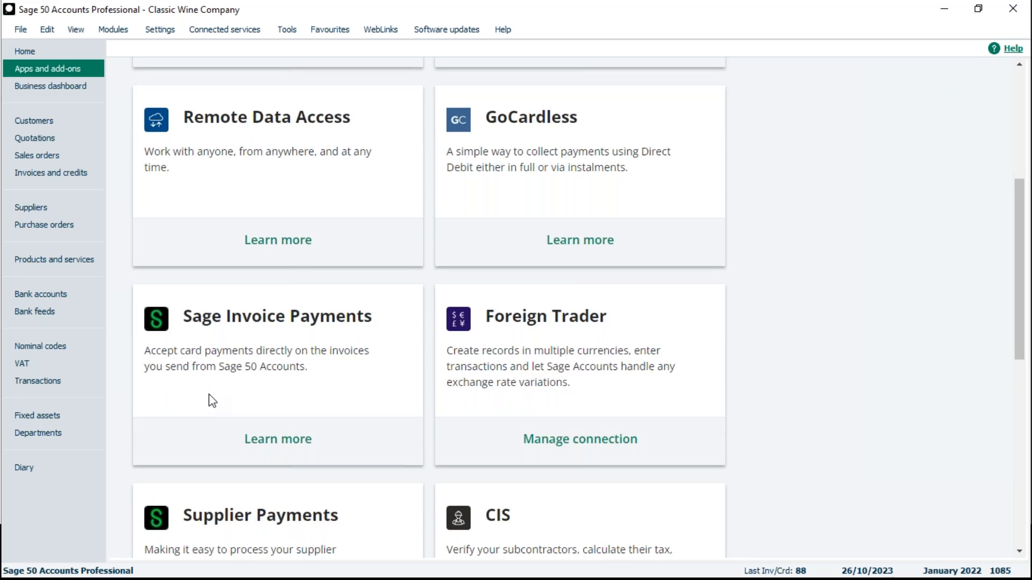
left_click(281, 444)
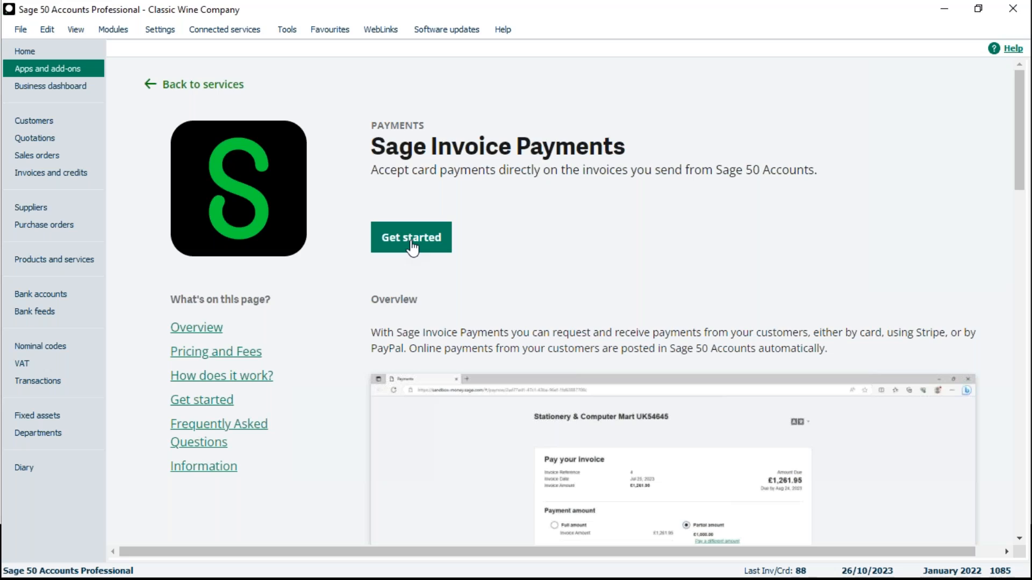
left_click(442, 238)
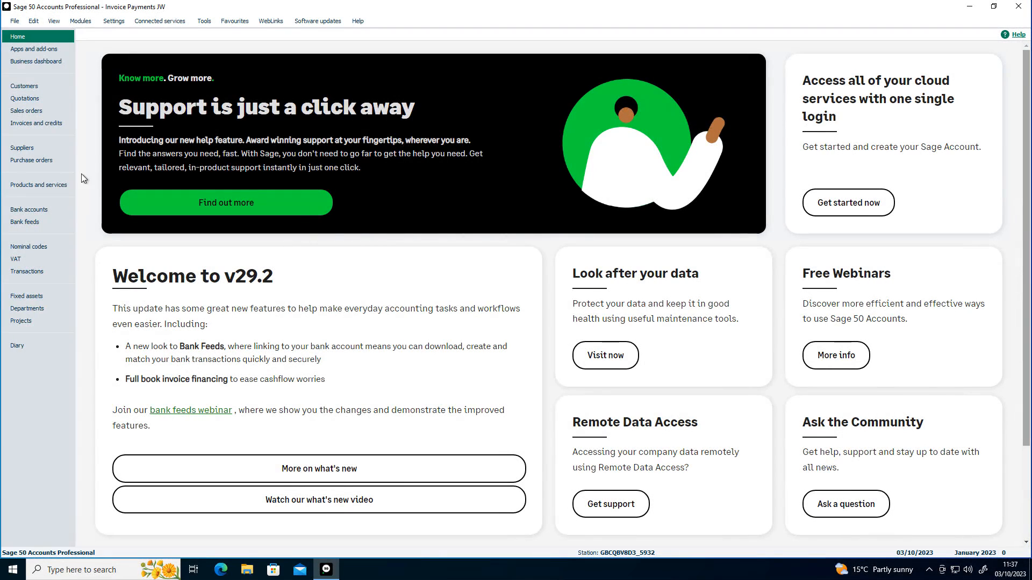
In the Invoice Payments company, open the Invoice Payments configuration, start the setup and continue past the introduction.
left_click(50, 50)
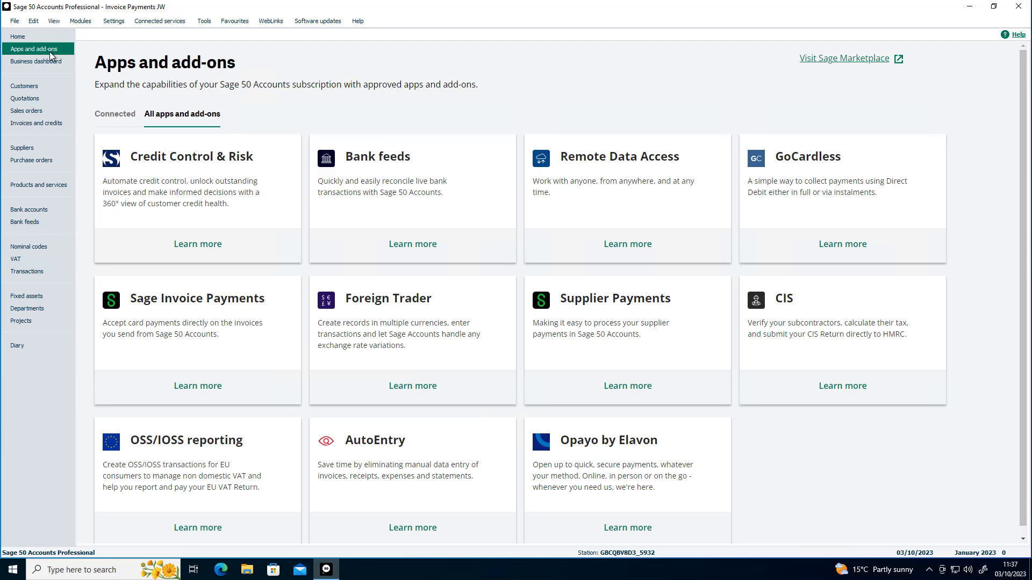
left_click(203, 388)
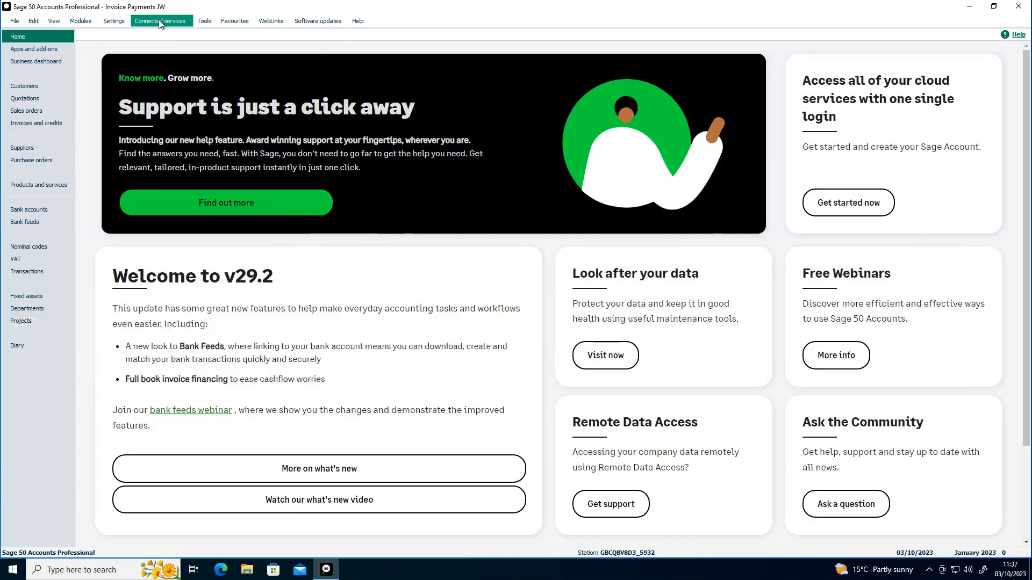
left_click(160, 21)
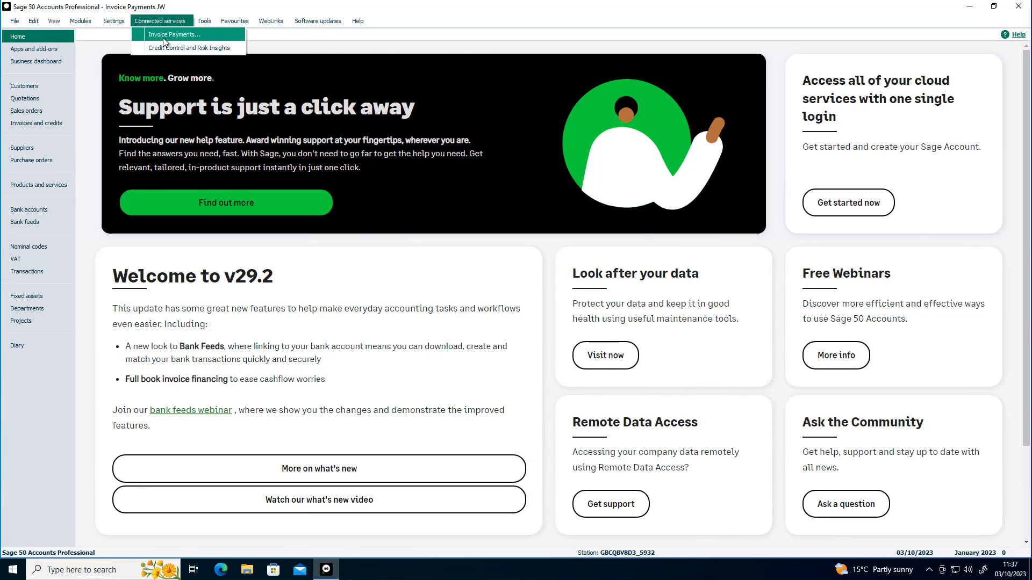
left_click(163, 38)
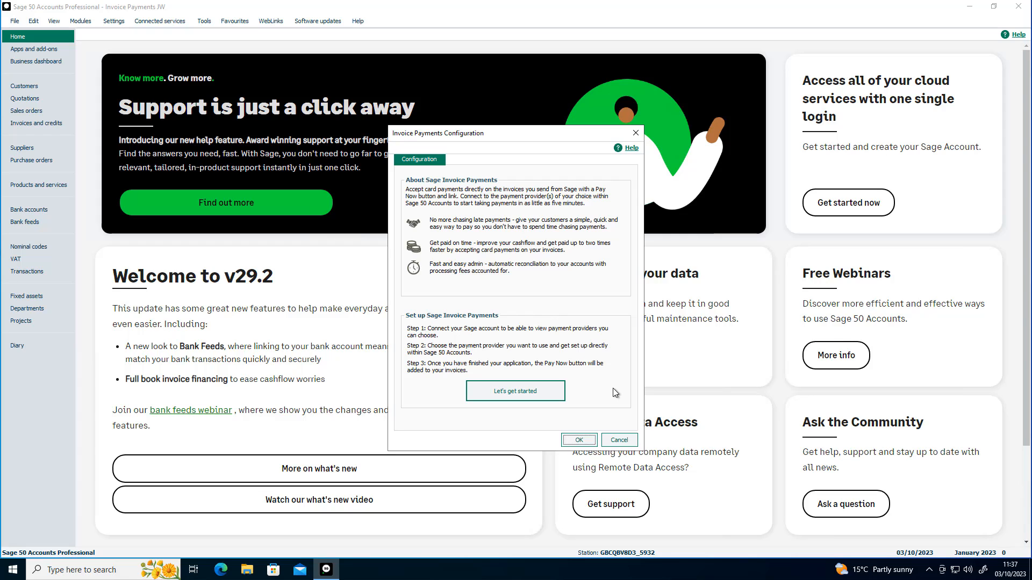
left_click(538, 391)
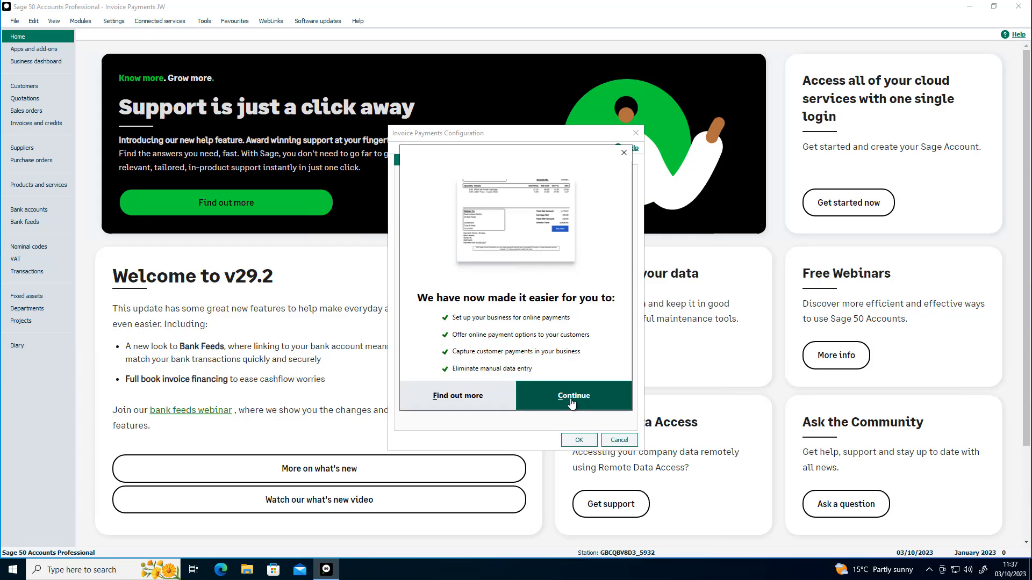
left_click(571, 401)
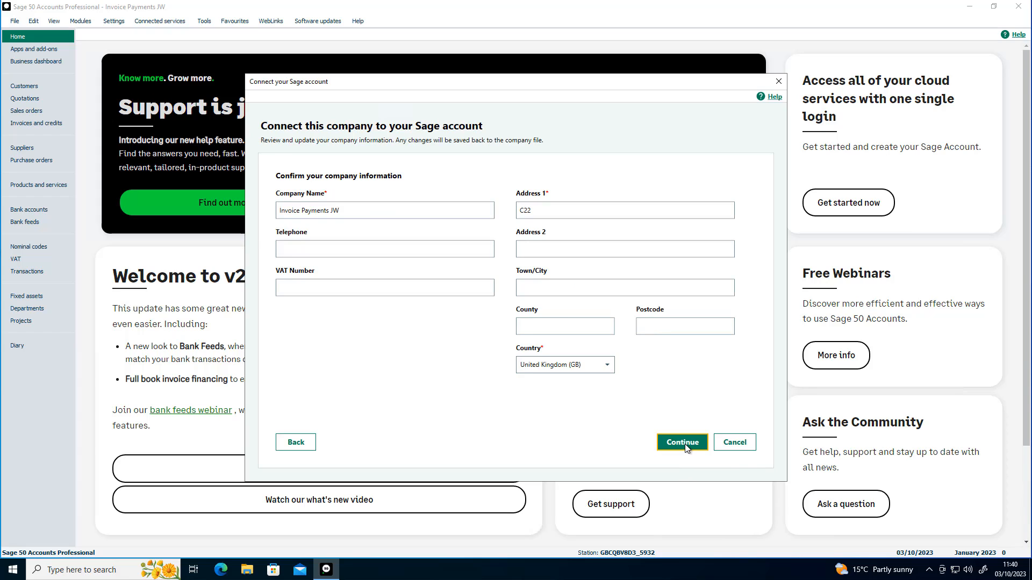
Confirm the company information and sign up for a new Sage account with the e-mail address, first and last name, and password.
left_click(682, 443)
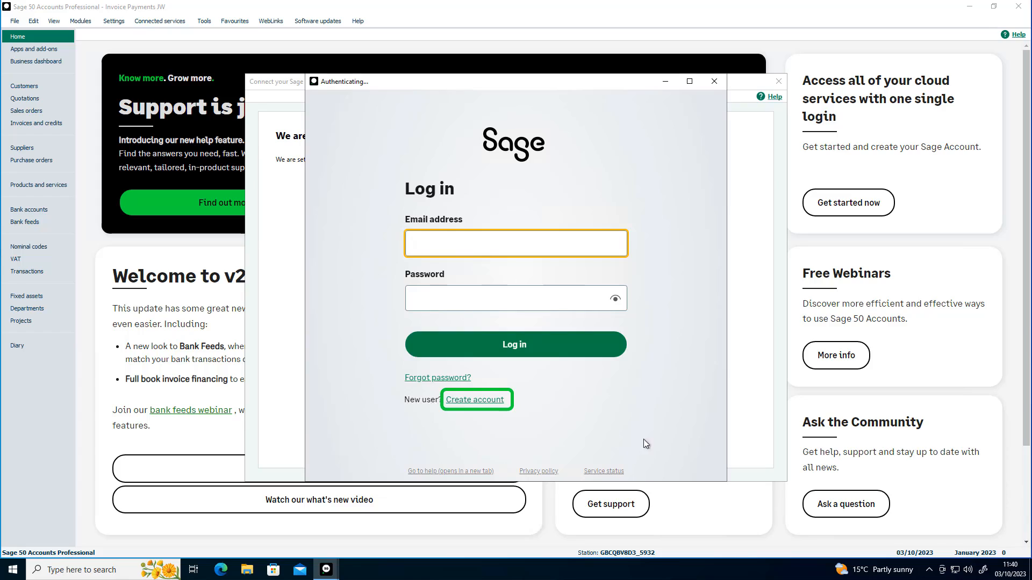
left_click(485, 404)
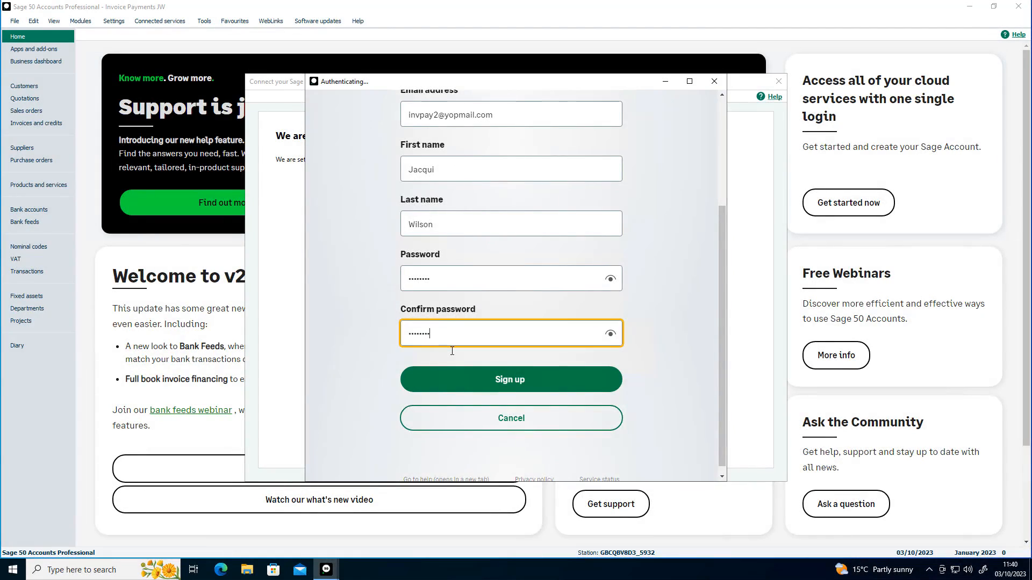
left_click(503, 385)
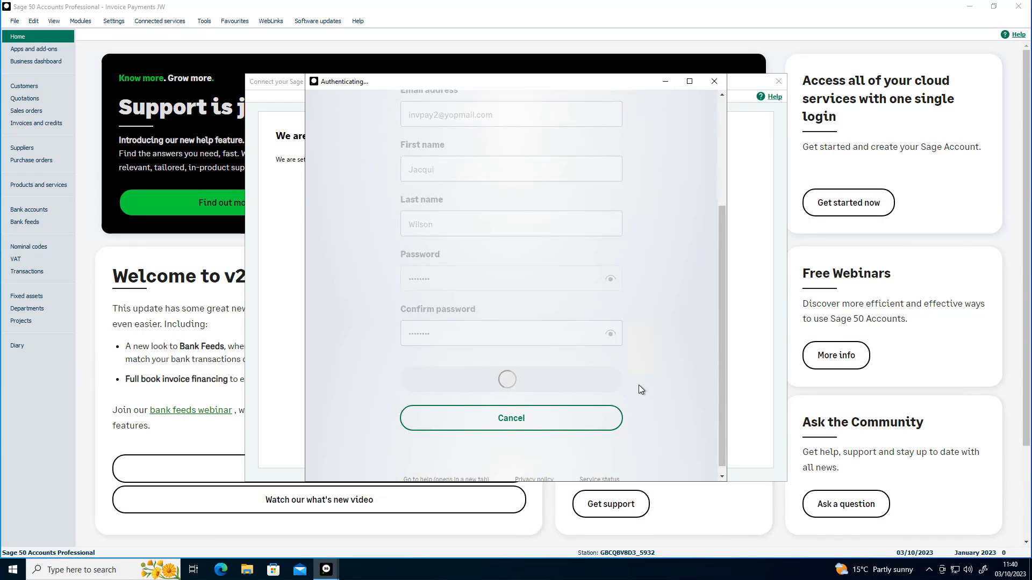
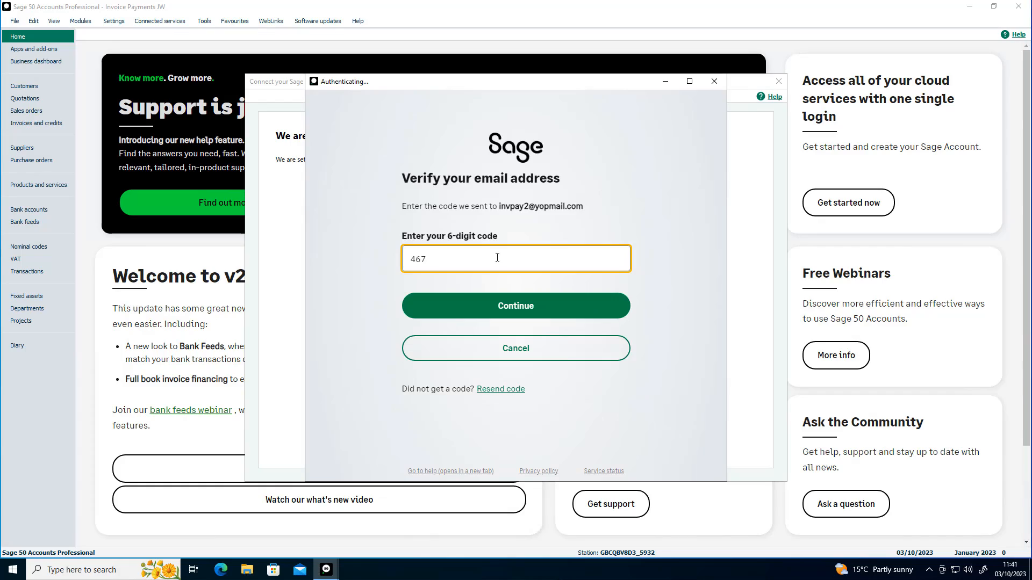
Verify the account's e-mail address with the 6-digit verification code and close the company connection dialog.
left_click(524, 307)
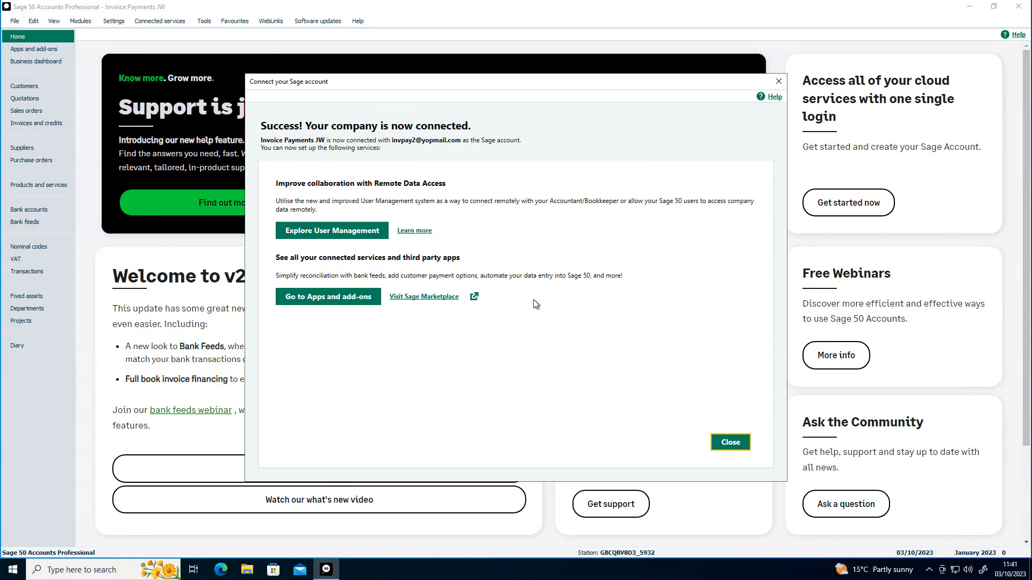
left_click(730, 442)
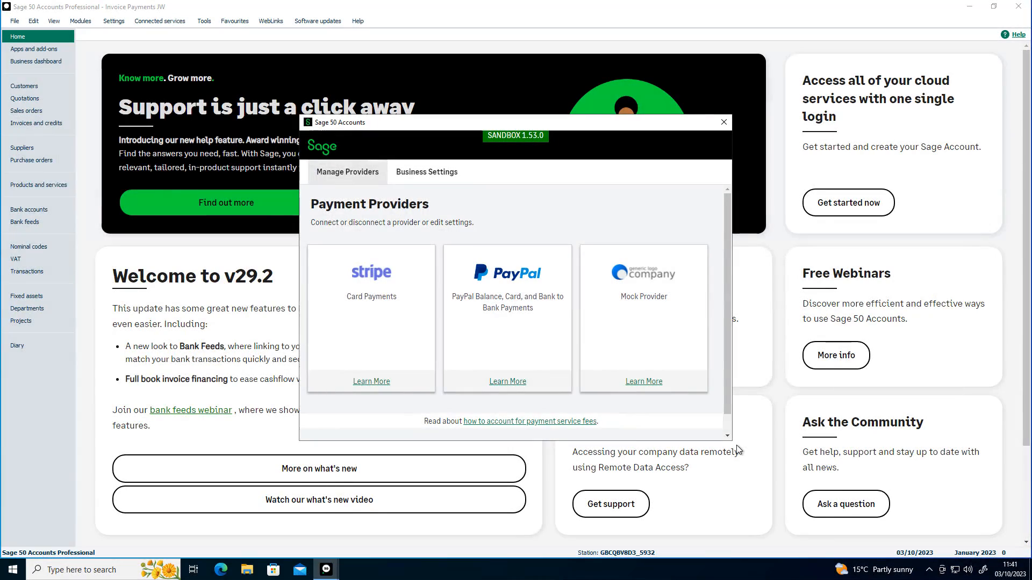
Start connecting a Stripe account as the payment provider and submit the account's e-mail address.
left_click(371, 381)
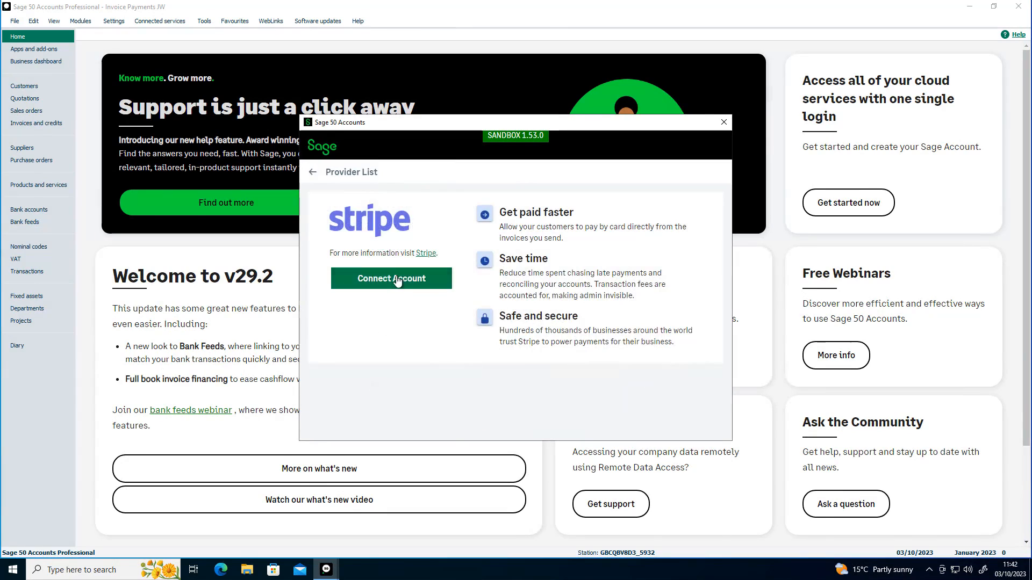
left_click(397, 282)
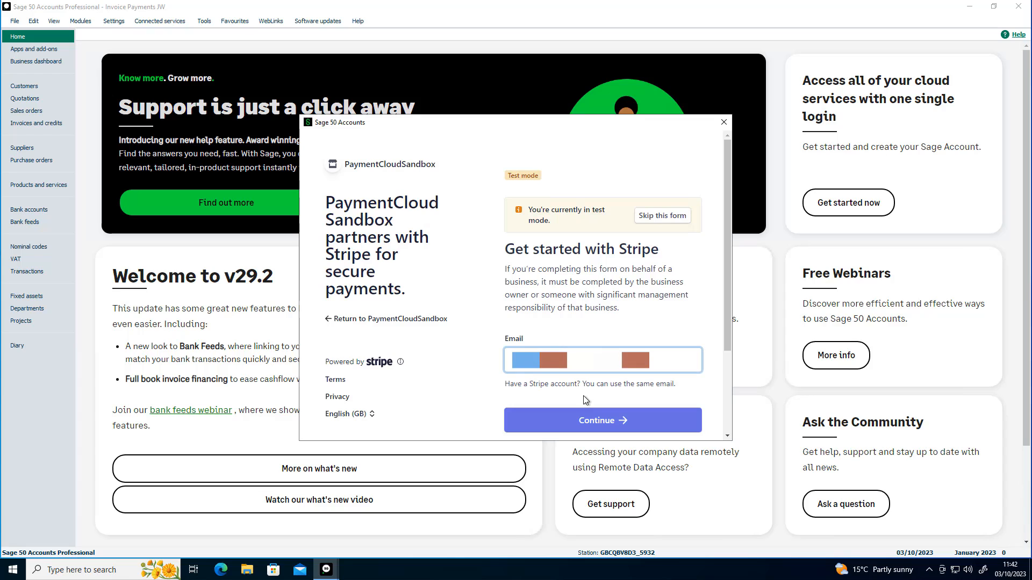
left_click(620, 420)
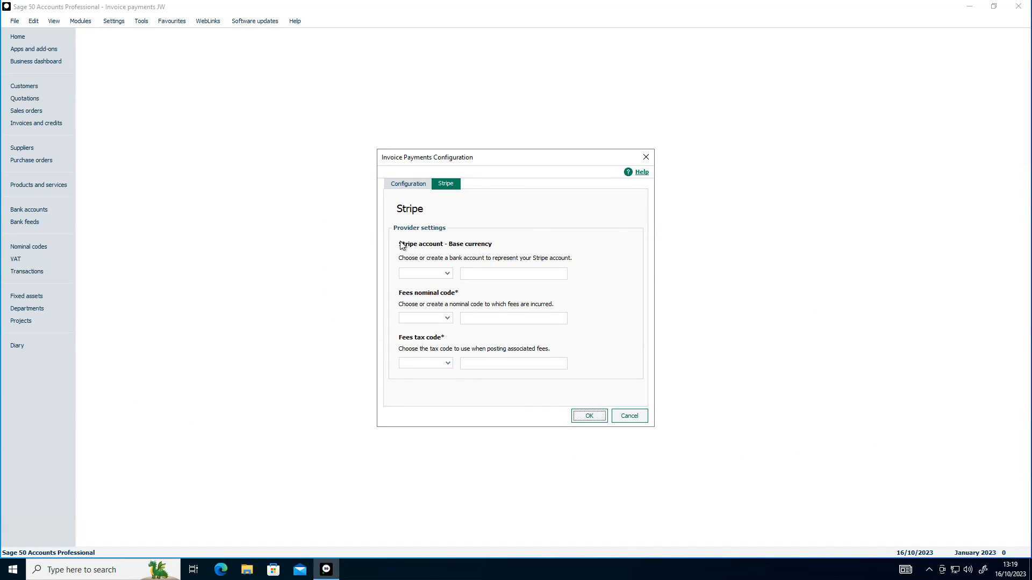
Set the Stripe base-currency bank account to 1205 and create nominal code 7910 named "Stripe fees".
left_click(448, 274)
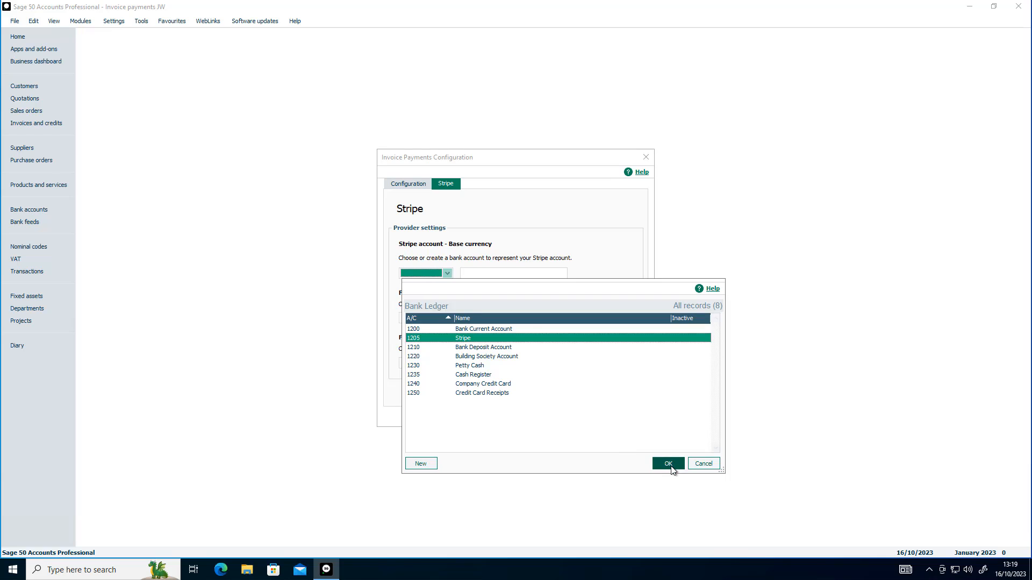
left_click(671, 469)
left_click(447, 318)
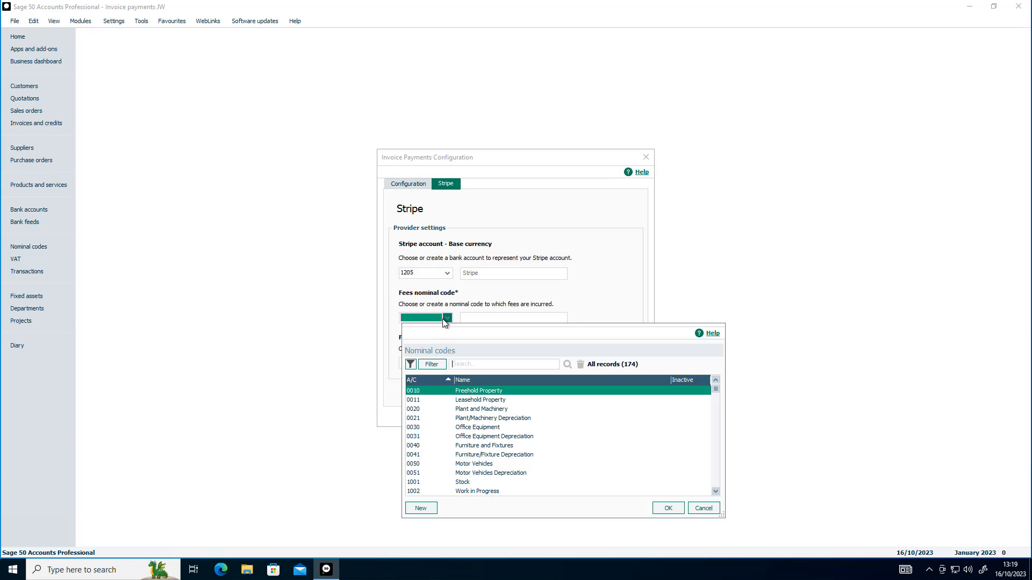
left_click(427, 508)
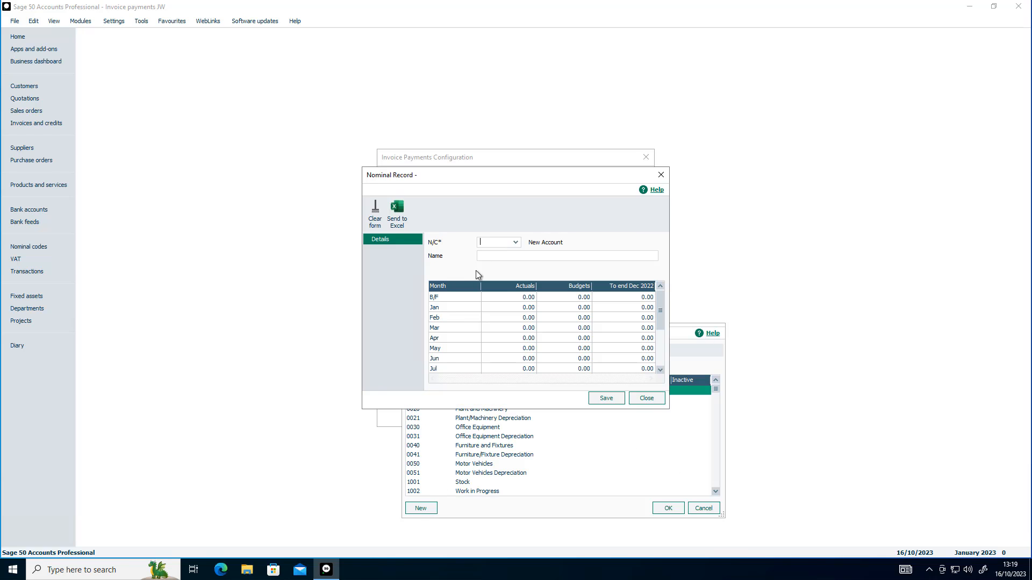
type("7910")
left_click(485, 256)
type("Stripe fees")
left_click(603, 399)
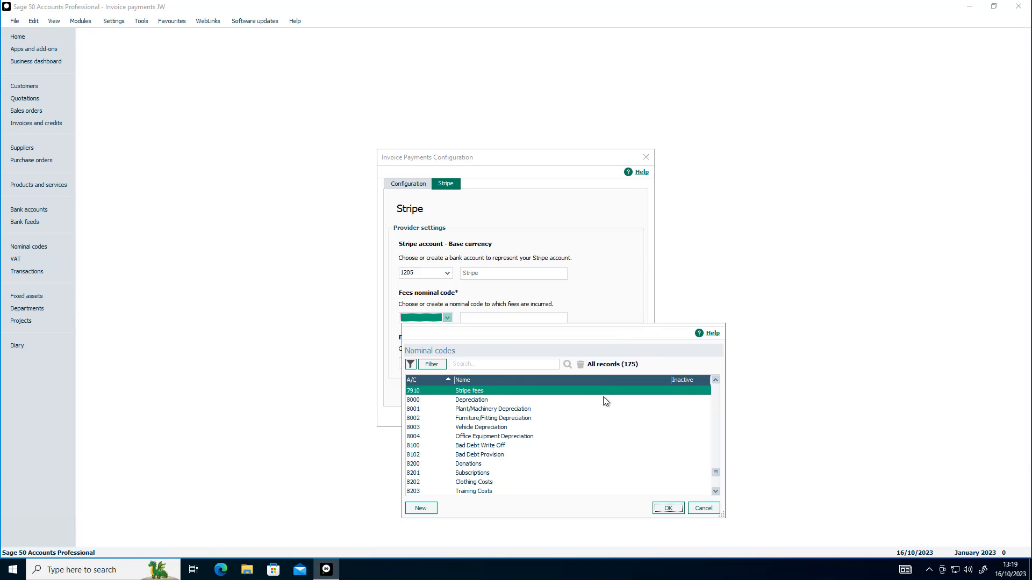
Set the fees nominal code to 7910 Stripe fees and the fees tax code to T2, and save the Stripe provider settings.
double_click(465, 393)
left_click(448, 363)
left_click(423, 386)
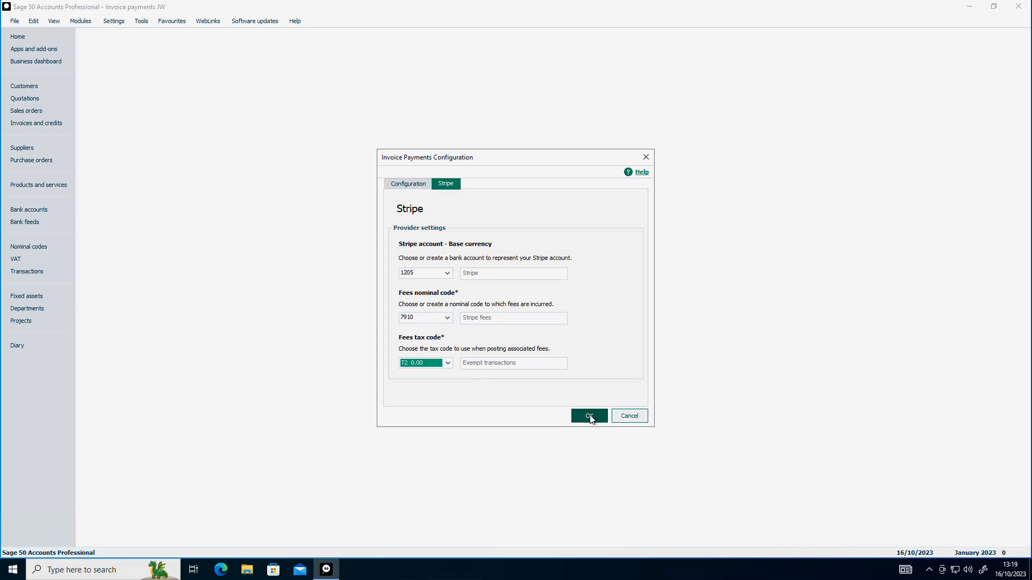
left_click(589, 416)
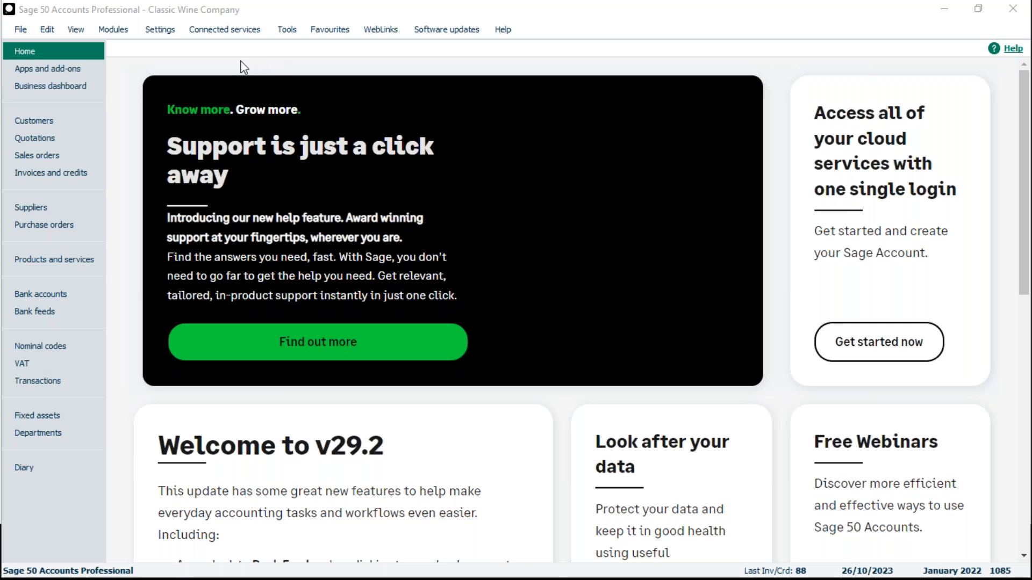
left_click(239, 31)
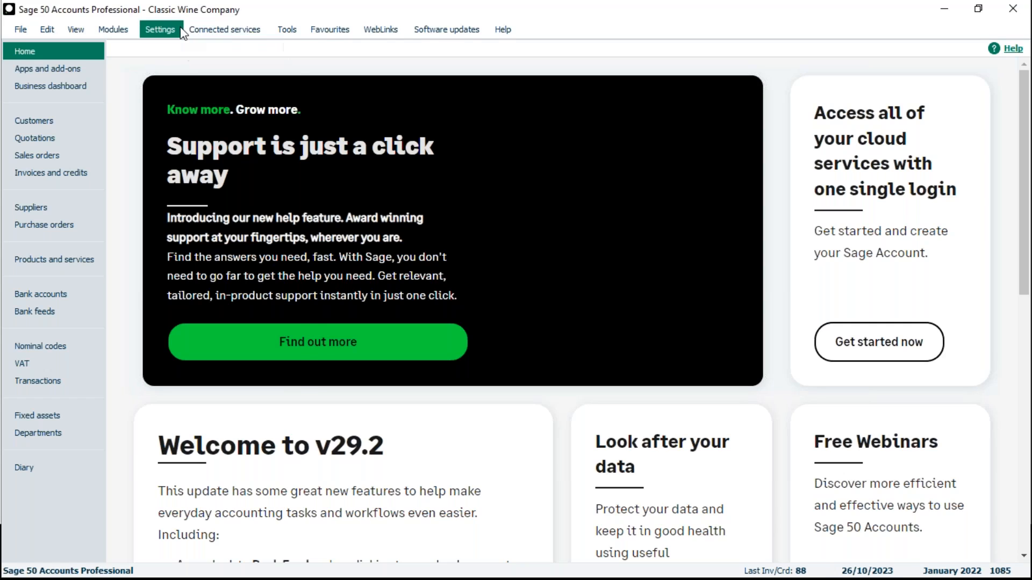
mouse_move(172, 33)
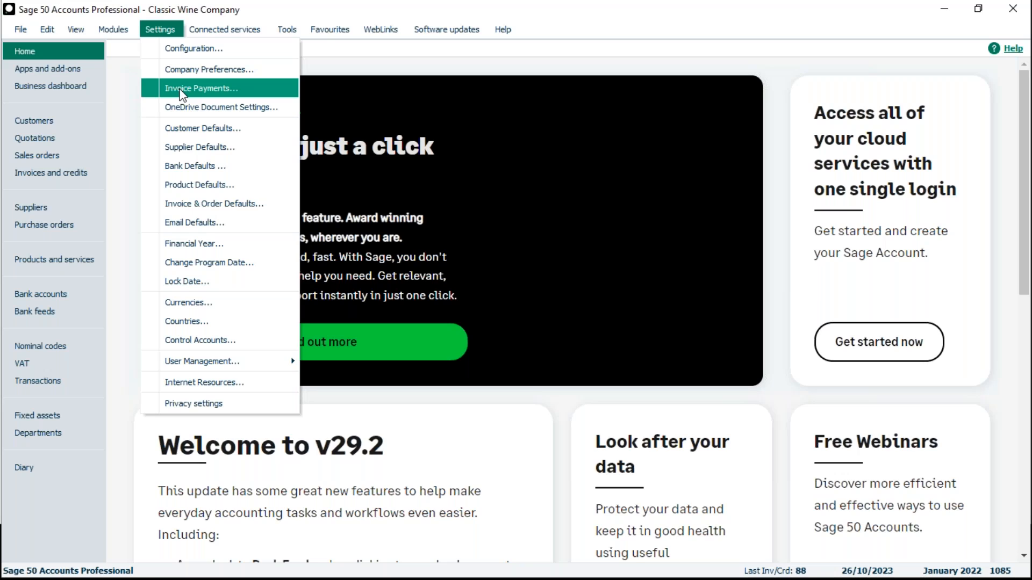
left_click(328, 69)
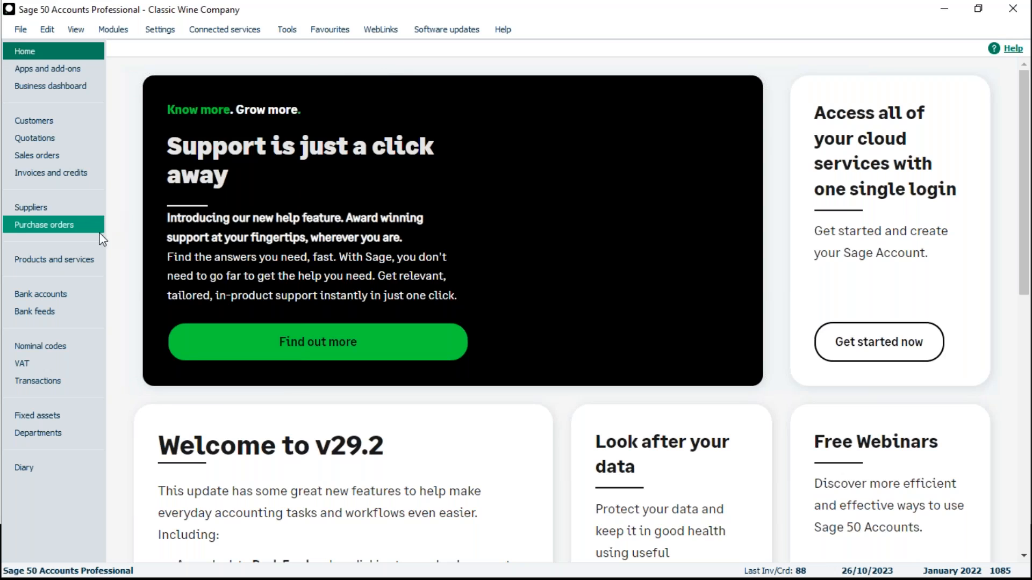
Open the invoices and credits list and try to email selected invoice 69, declining to set up a default email layout.
left_click(76, 177)
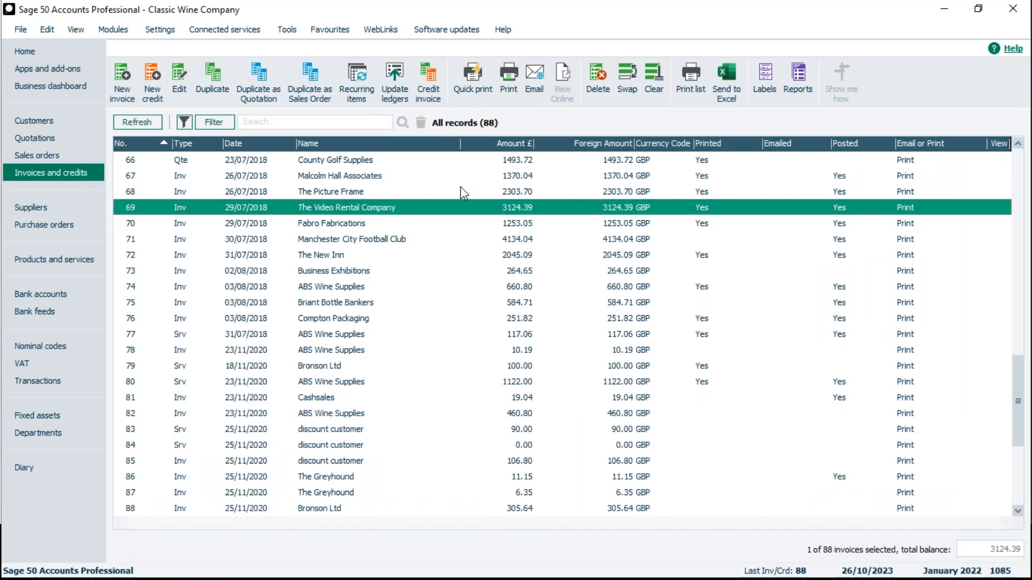
left_click(538, 92)
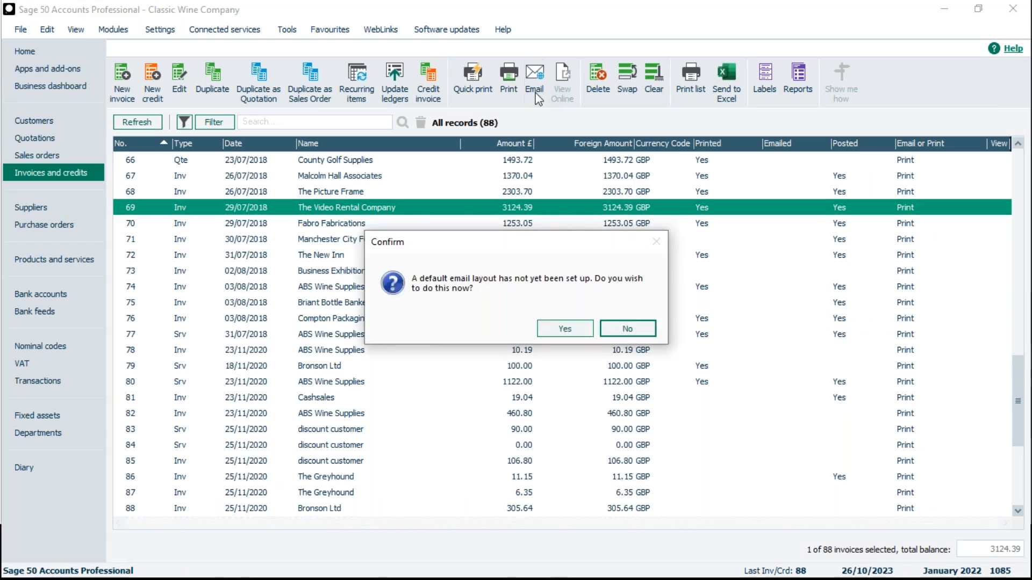
left_click(634, 331)
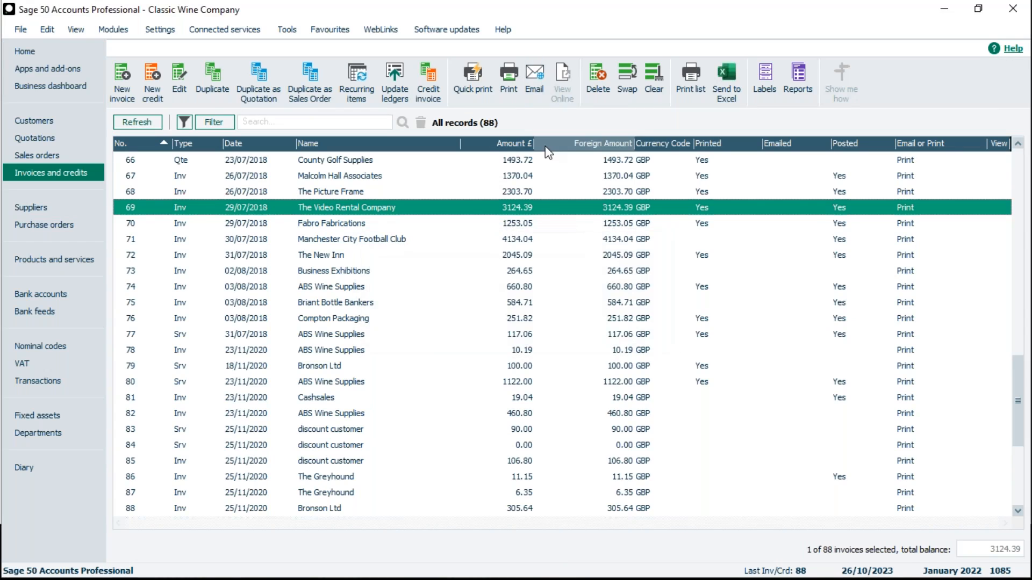
Open the print layouts for invoice 69 in a maximized window and find the email layouts with Sage Invoice Payments.
left_click(518, 91)
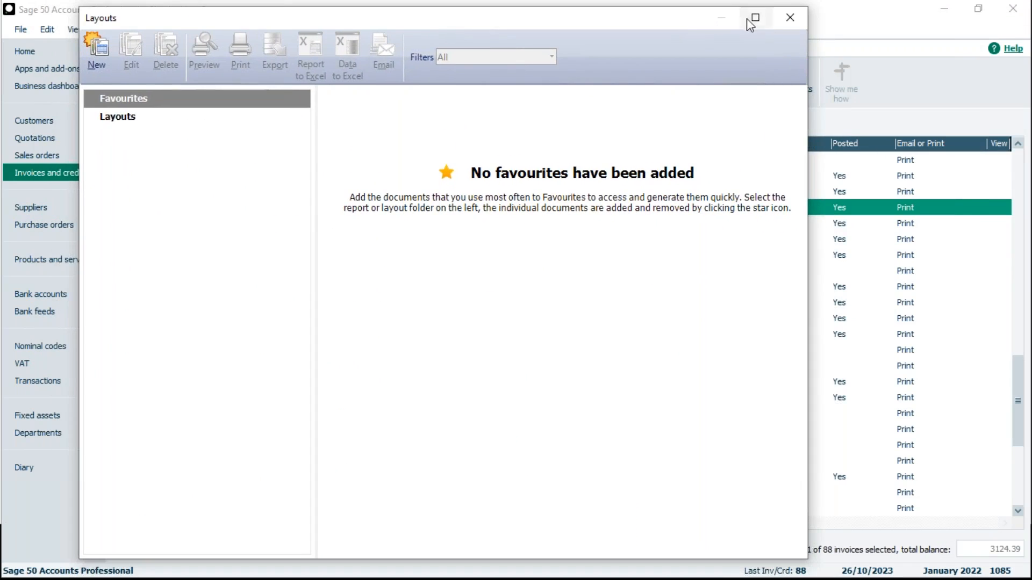
left_click(749, 17)
left_click(41, 107)
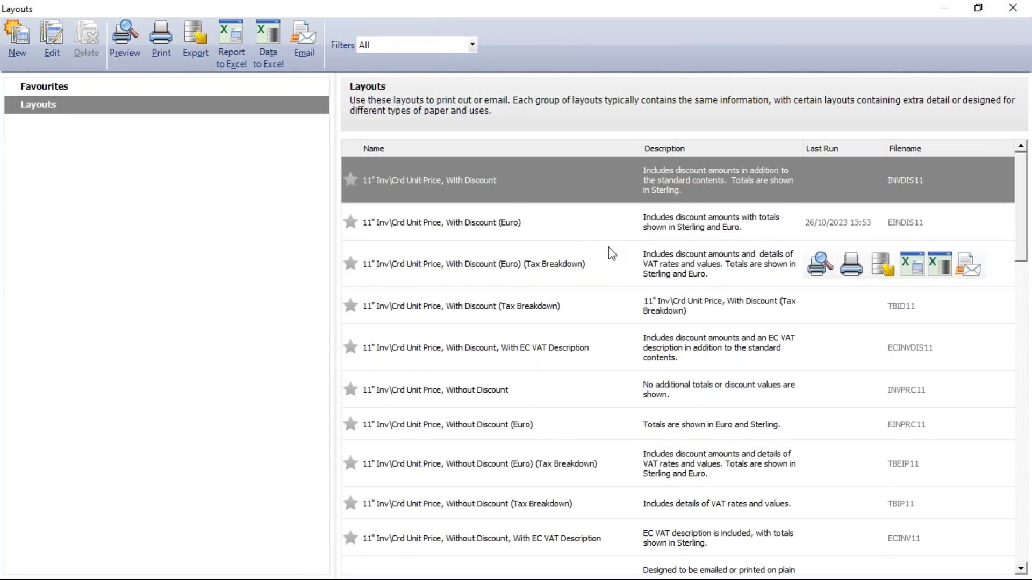
scroll(608, 247, "down", 15)
scroll(609, 254, "down", 10)
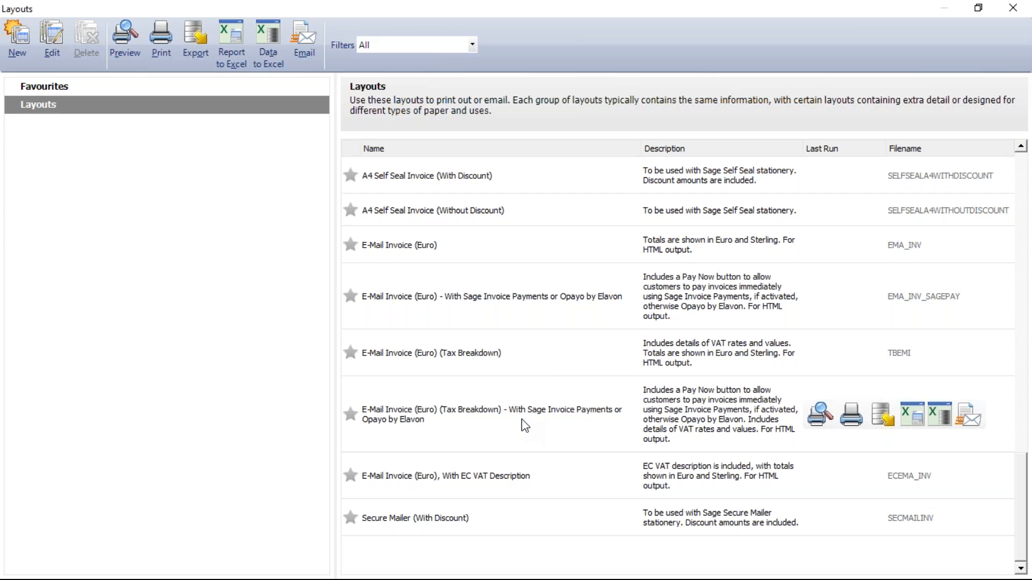
Select the "E-Mail Invoice (Euro) (Tax Breakdown) - With Sage Invoice Payments or Opayo by Elavon" layout, dismiss the information dialog and close the layouts.
left_click(538, 414)
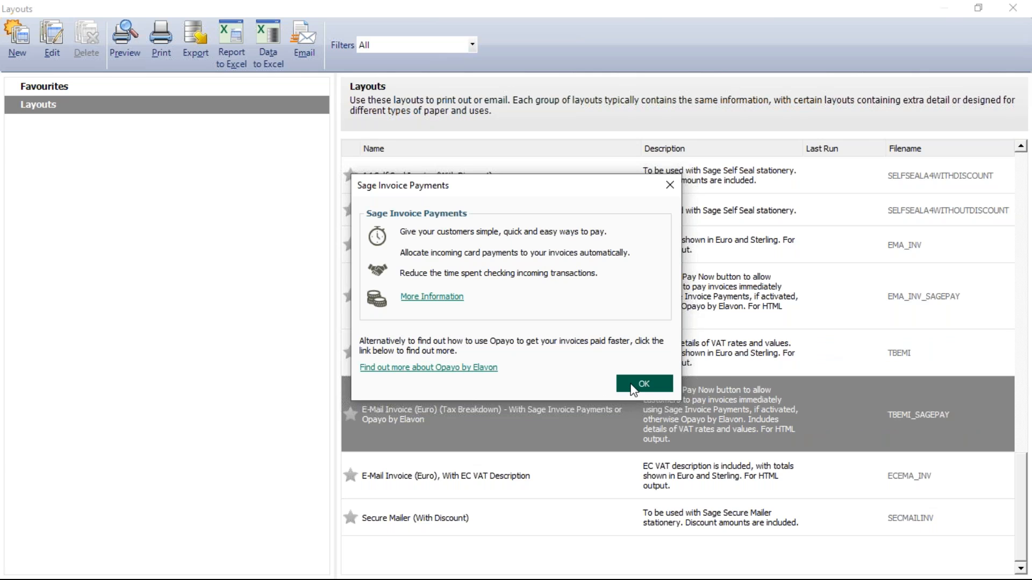
left_click(670, 185)
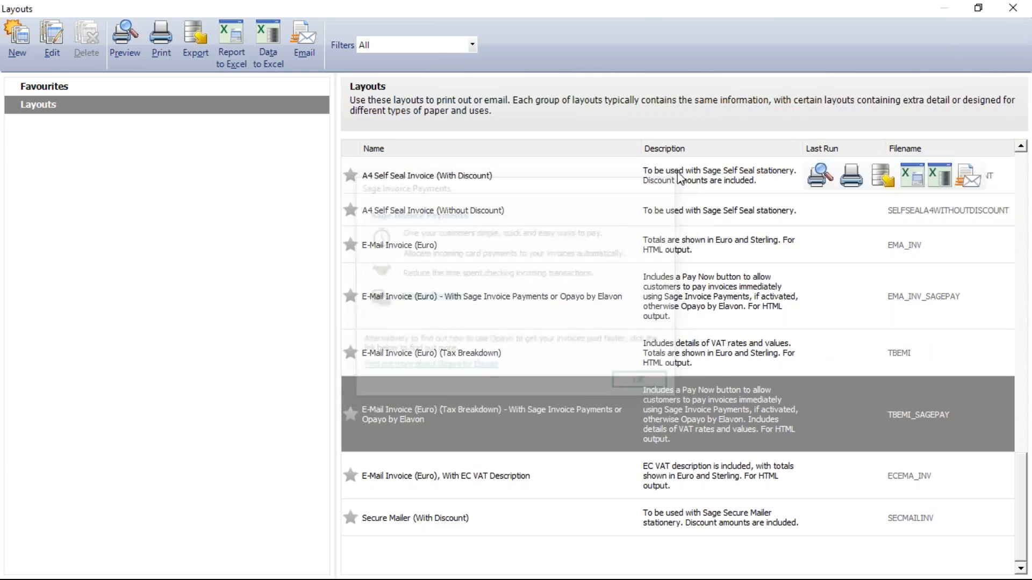
left_click(1017, 7)
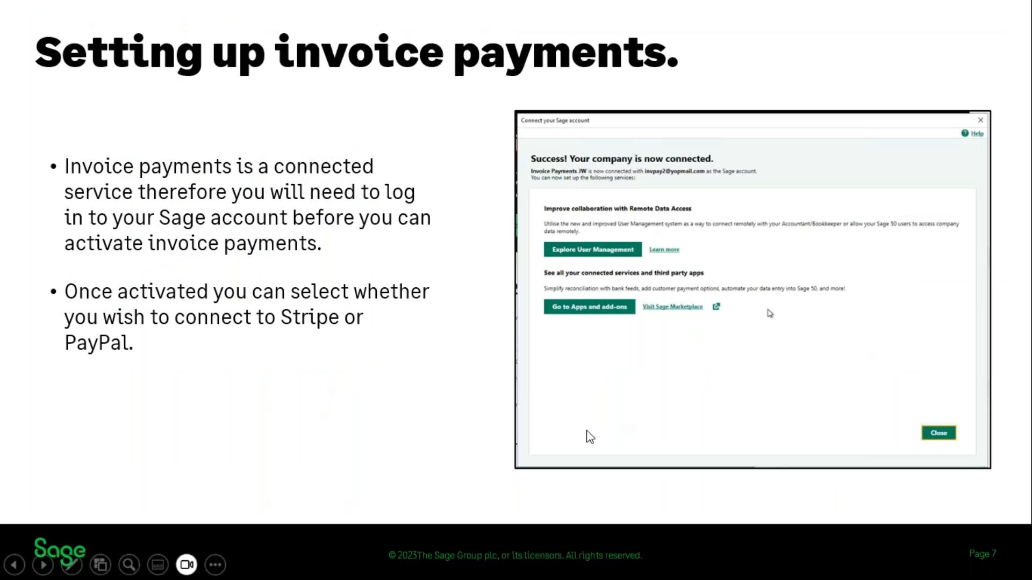
left_click(660, 510)
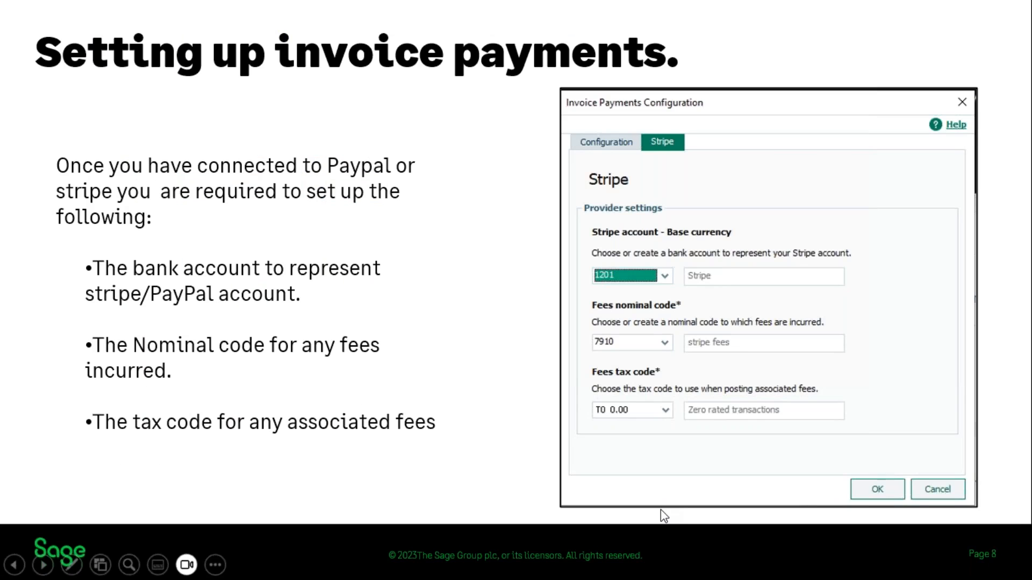
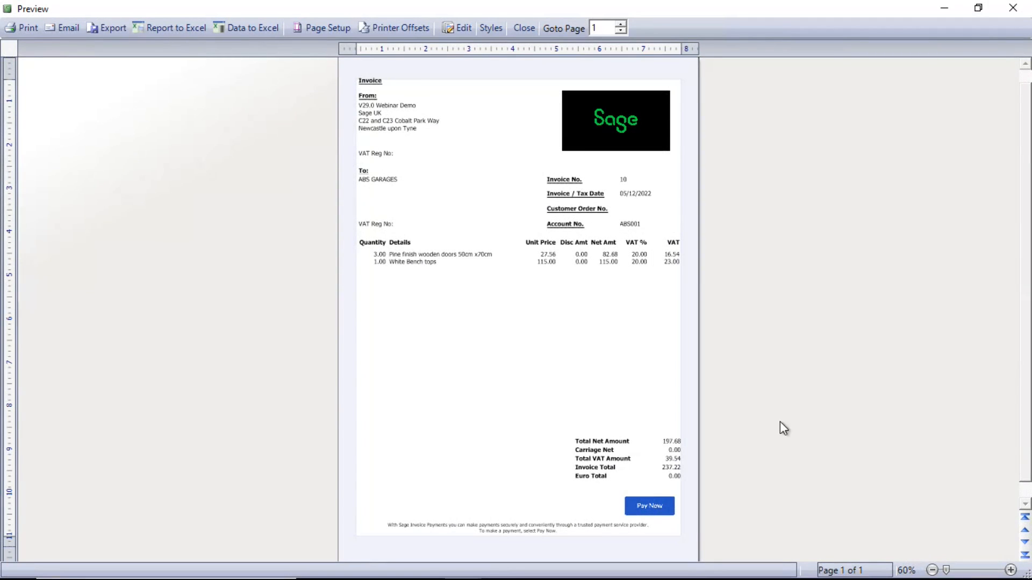
Open the payment page from the Pay Now link on previewed invoice 10 and pay the full discounted amount of £227.73.
left_click(644, 507)
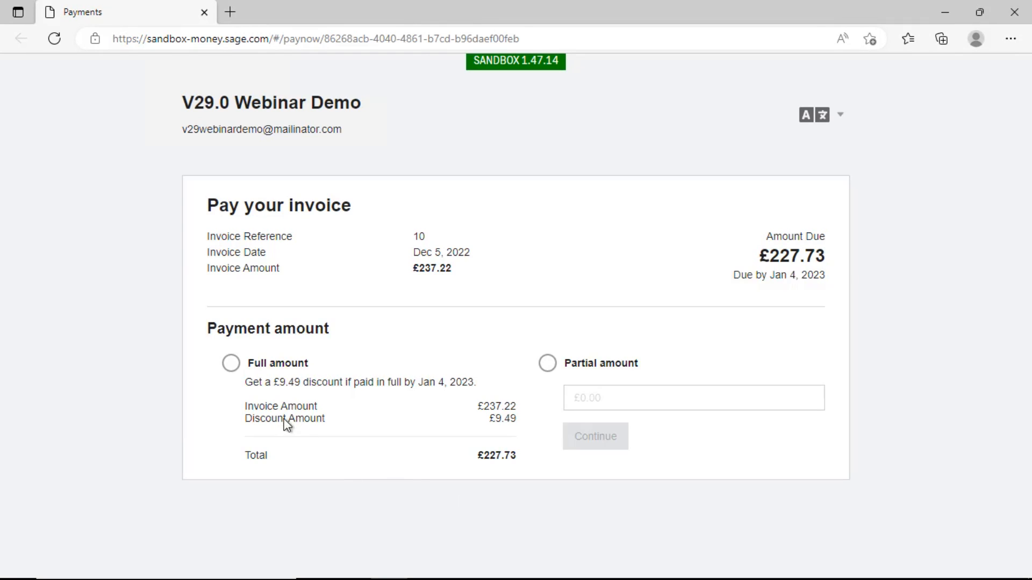
left_click(233, 365)
left_click(728, 517)
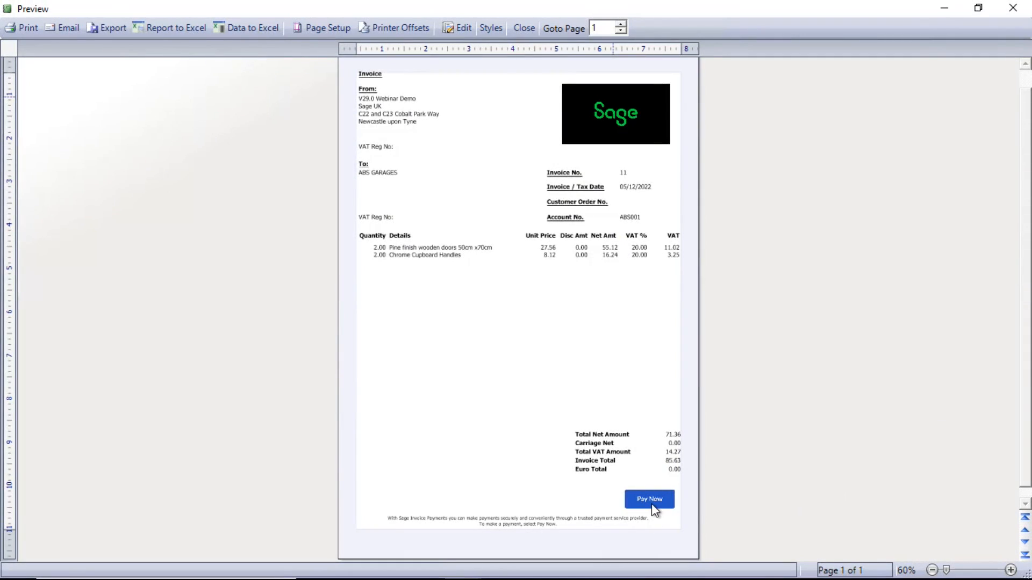
From the Pay Now link on invoice 11, make a partial payment of £15.00 and choose to make another payment.
left_click(651, 499)
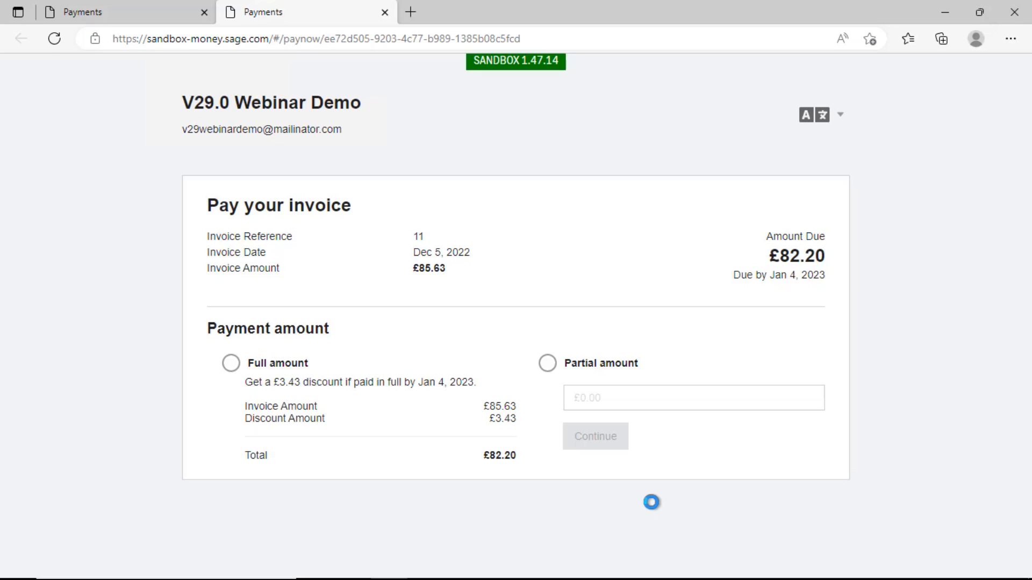
left_click(548, 364)
left_click(606, 393)
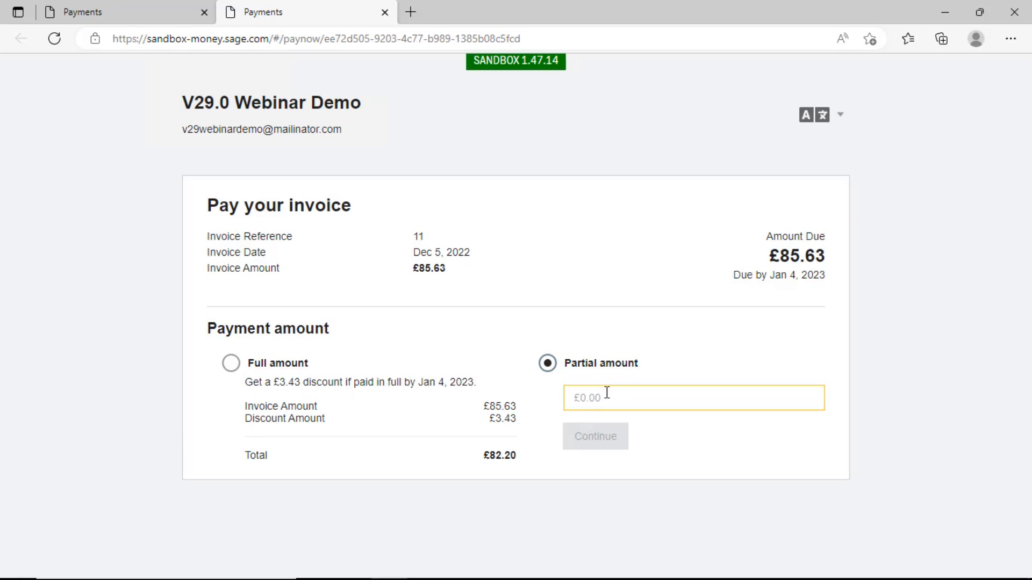
type("15")
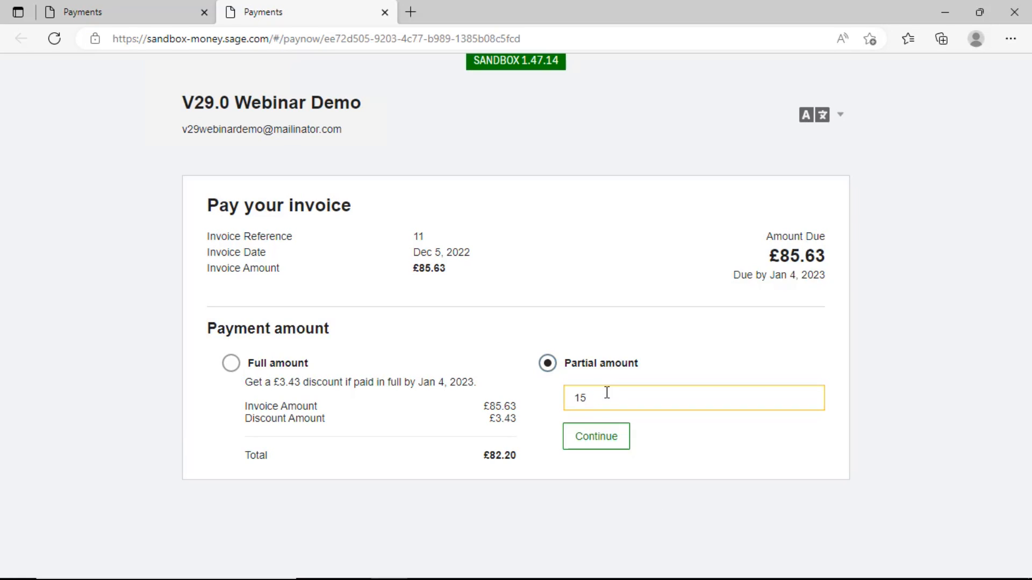
left_click(603, 444)
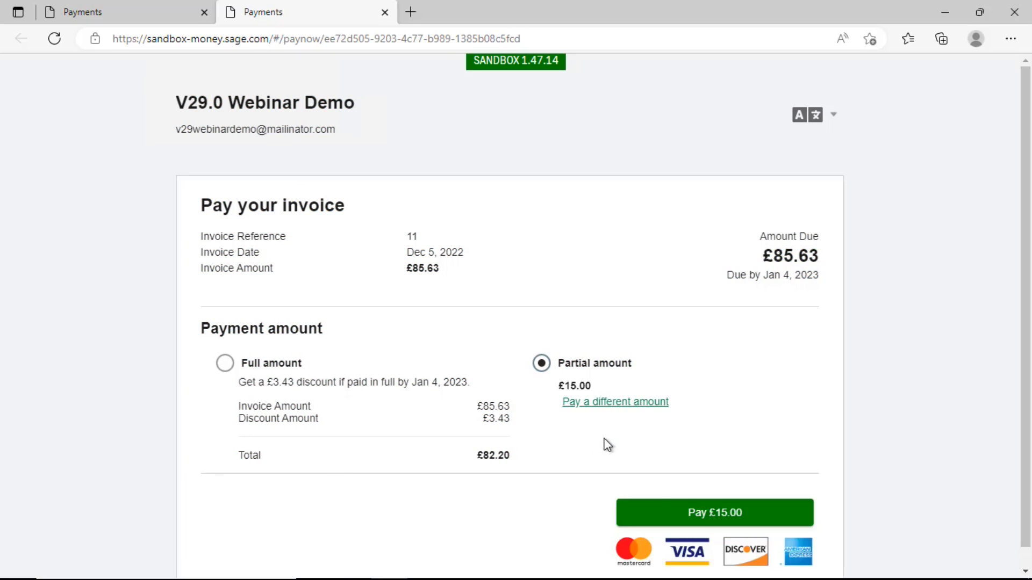
left_click(693, 522)
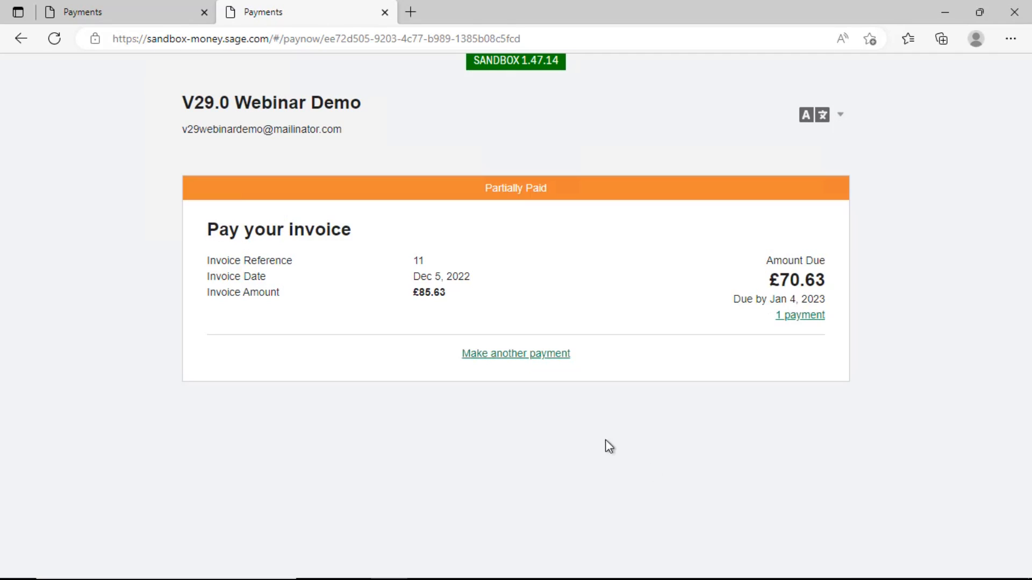
left_click(519, 355)
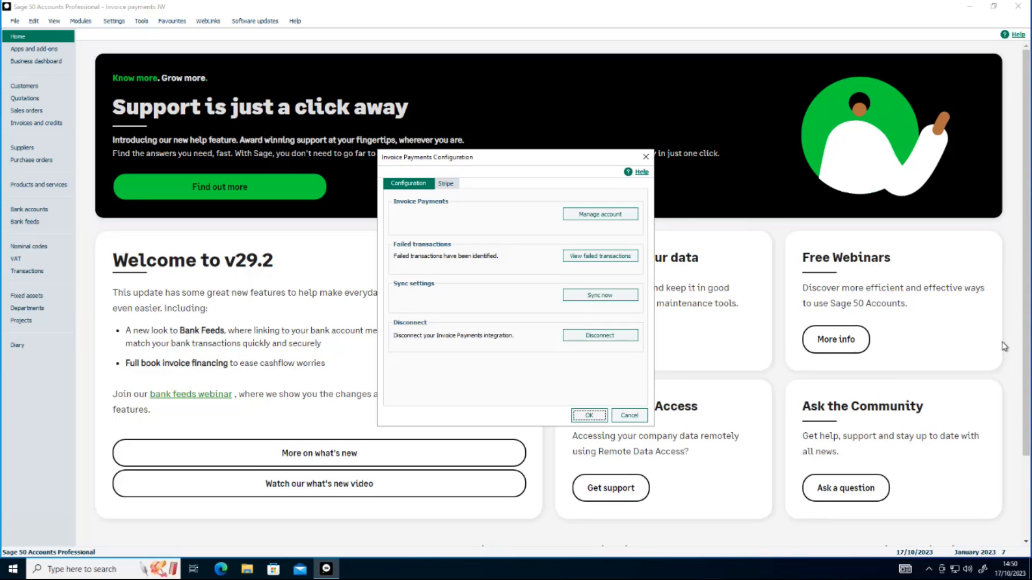
Run a manual sync of Invoice Payments to check for new payments, and agree to continue.
left_click(620, 299)
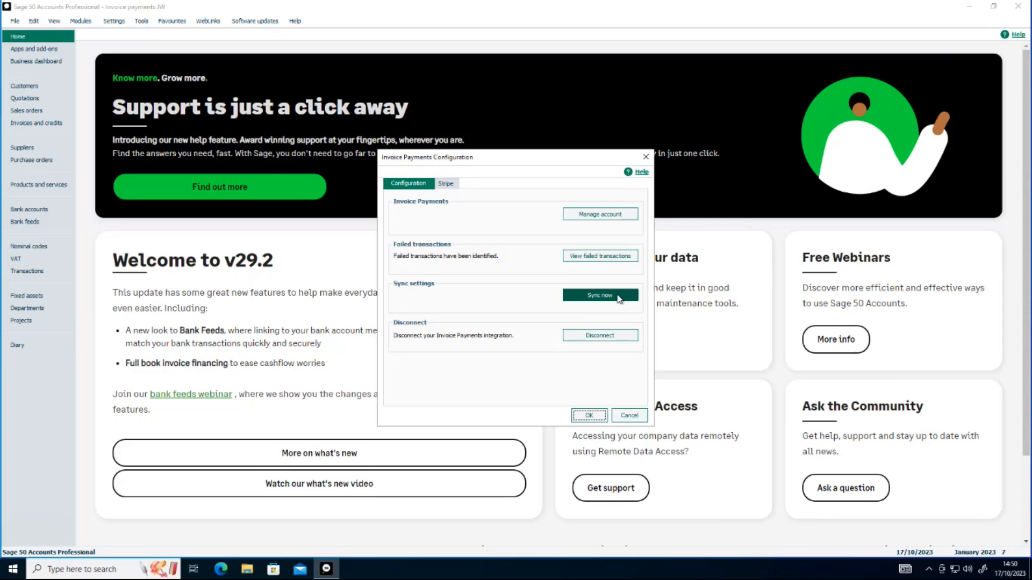
left_click(618, 299)
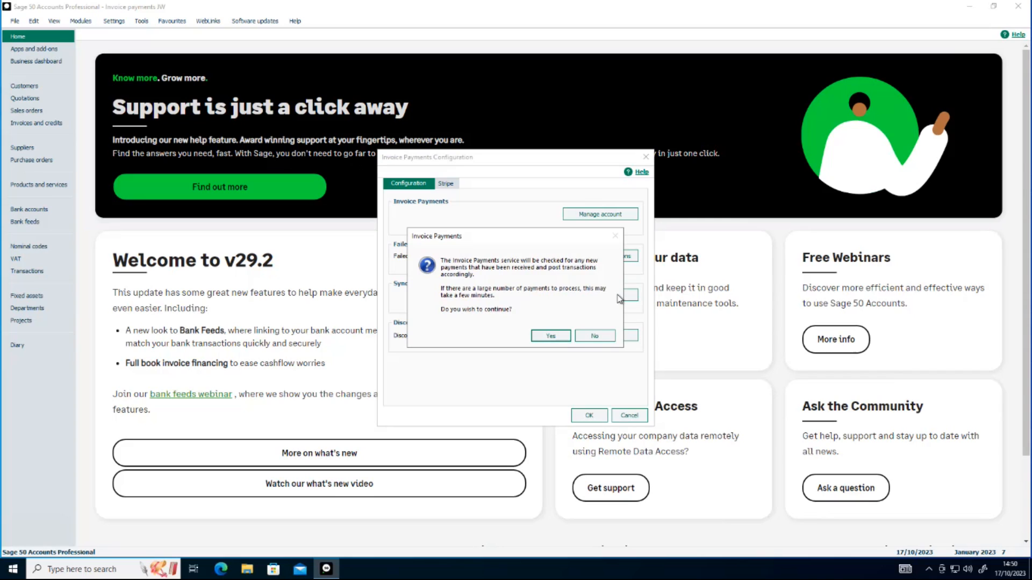
left_click(566, 335)
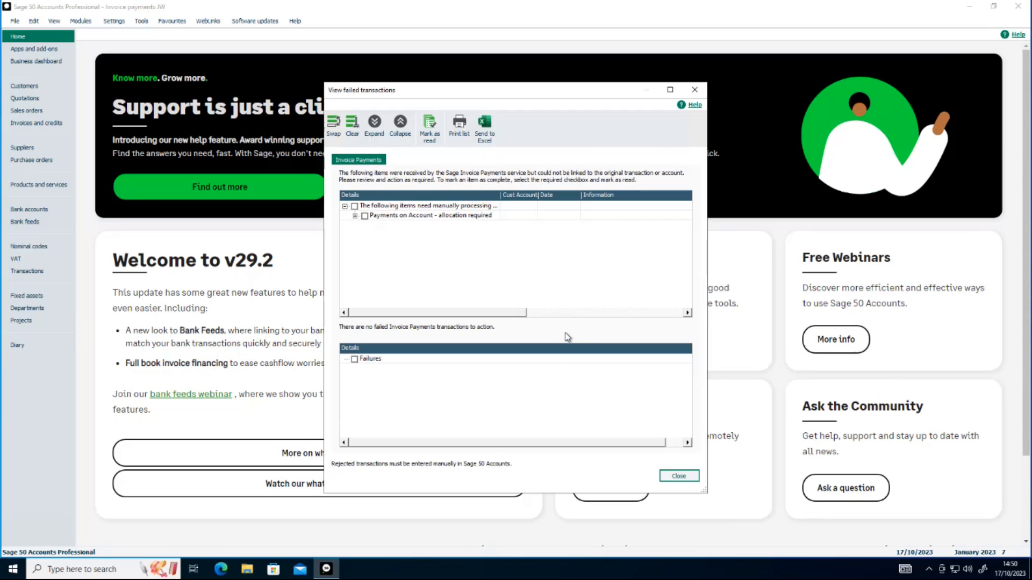
Review the payments on account needing allocation among the failed transactions, close the Invoice Payments configuration and open the transactions list.
left_click(355, 216)
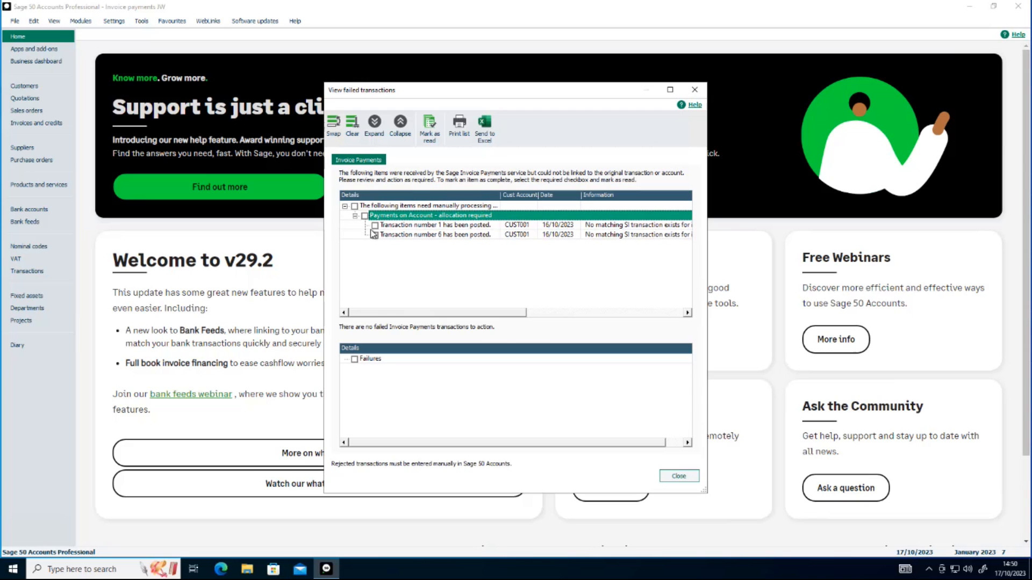
left_click_drag(384, 317, 480, 322)
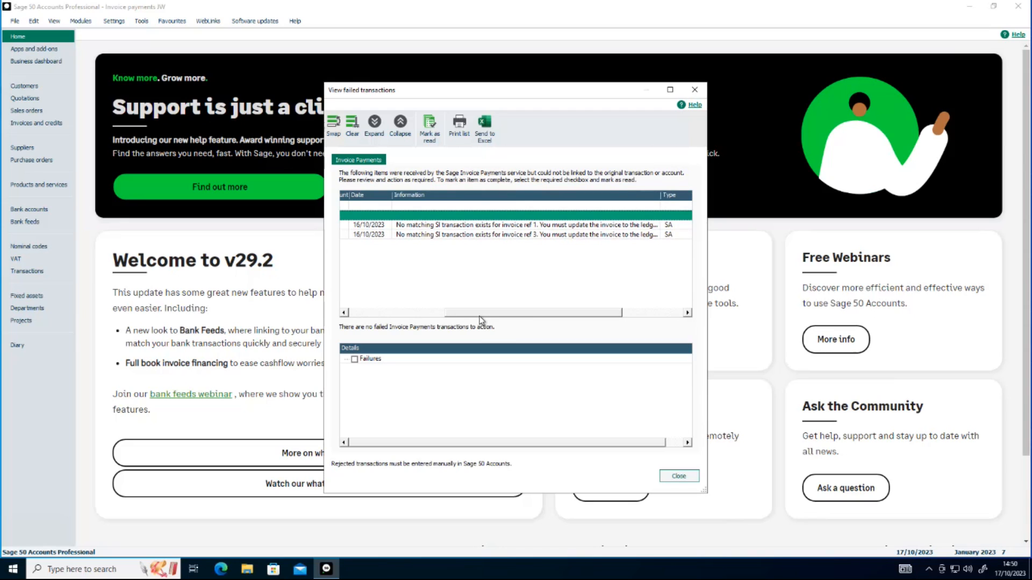
left_click(679, 476)
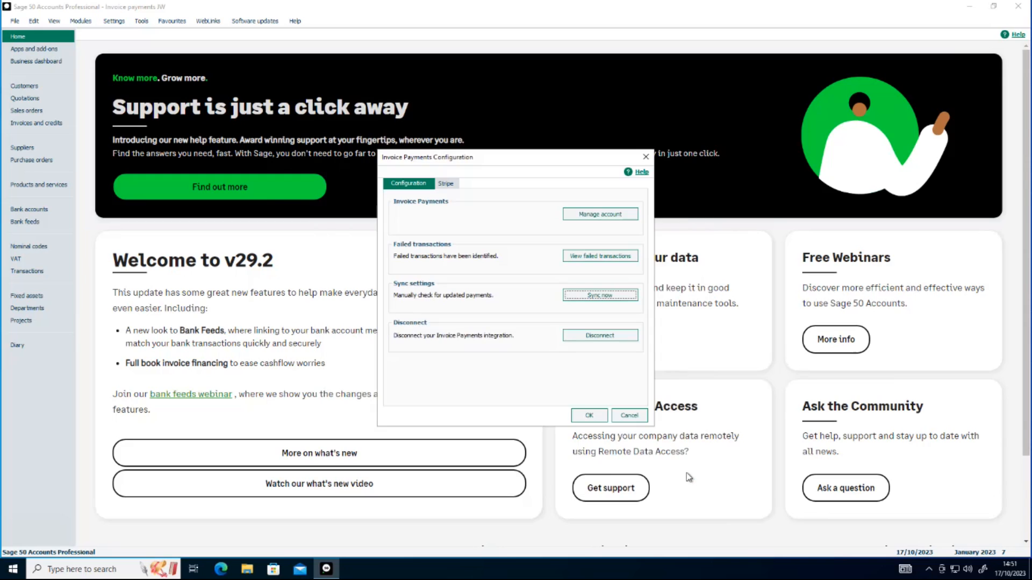
left_click(590, 417)
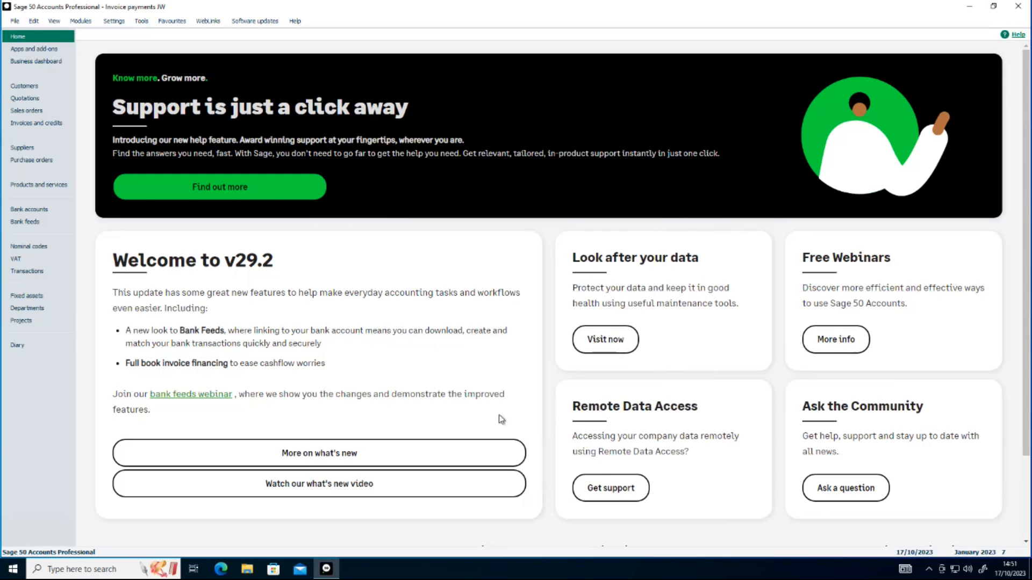
left_click(47, 273)
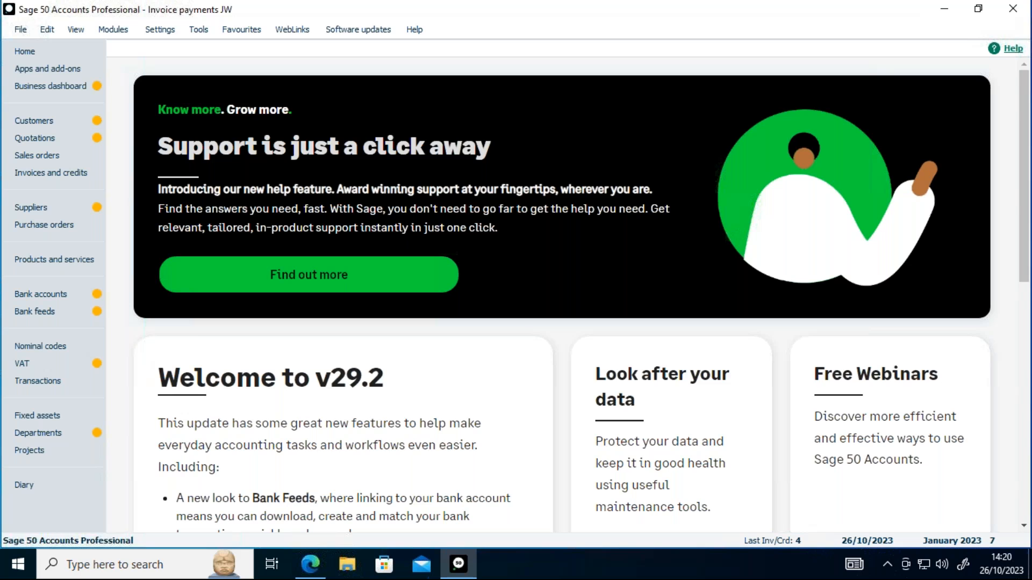
Open the invoices and credits list, select invoice 4 and open its print layouts.
left_click(46, 173)
left_click(404, 206)
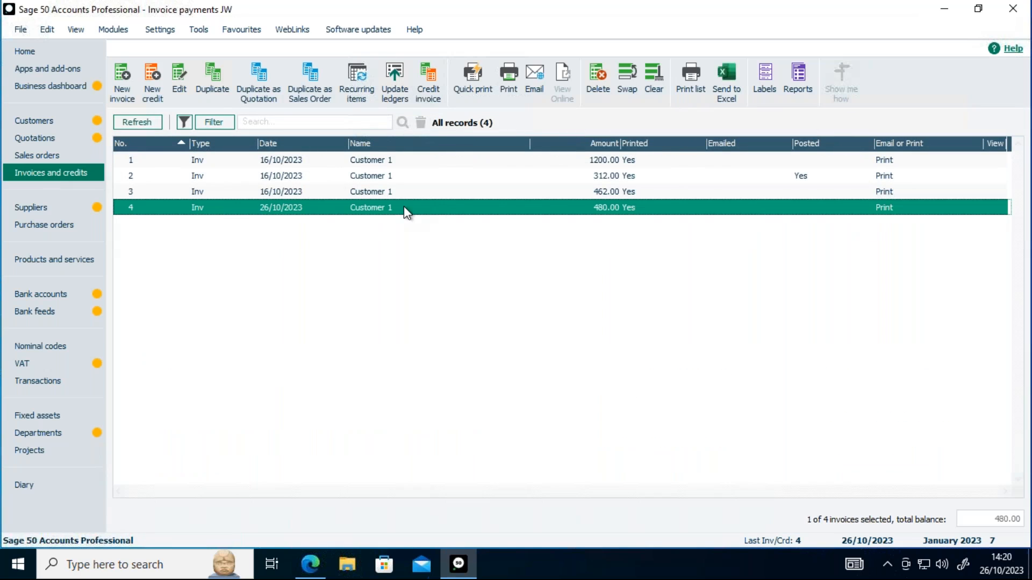
left_click(508, 78)
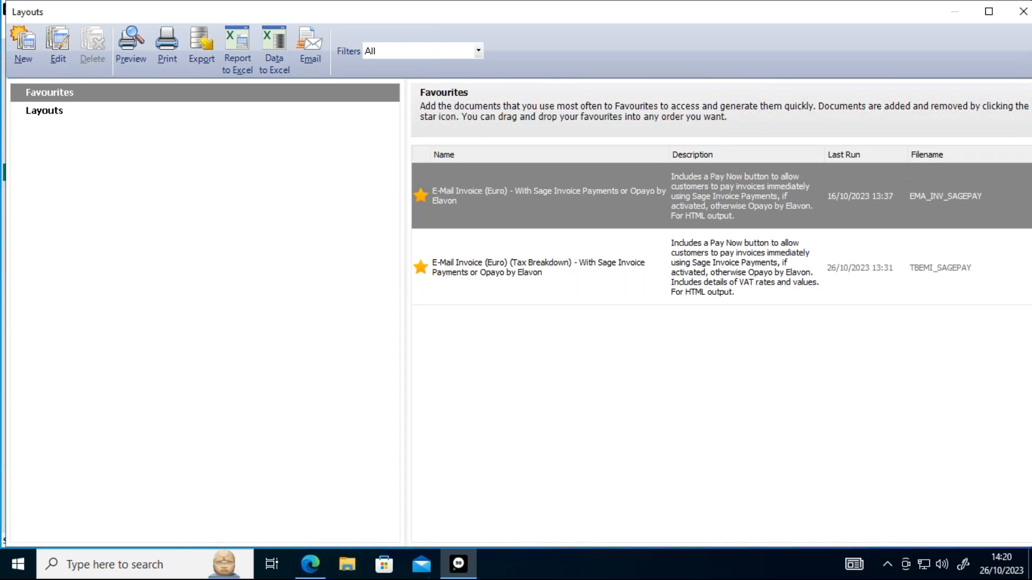
Preview invoice 4 with the "E-Mail Invoice (Euro) - With Sage Invoice Payments or Opayo by Elavon" layout, check the Pay Now link and close the layouts.
double_click(592, 201)
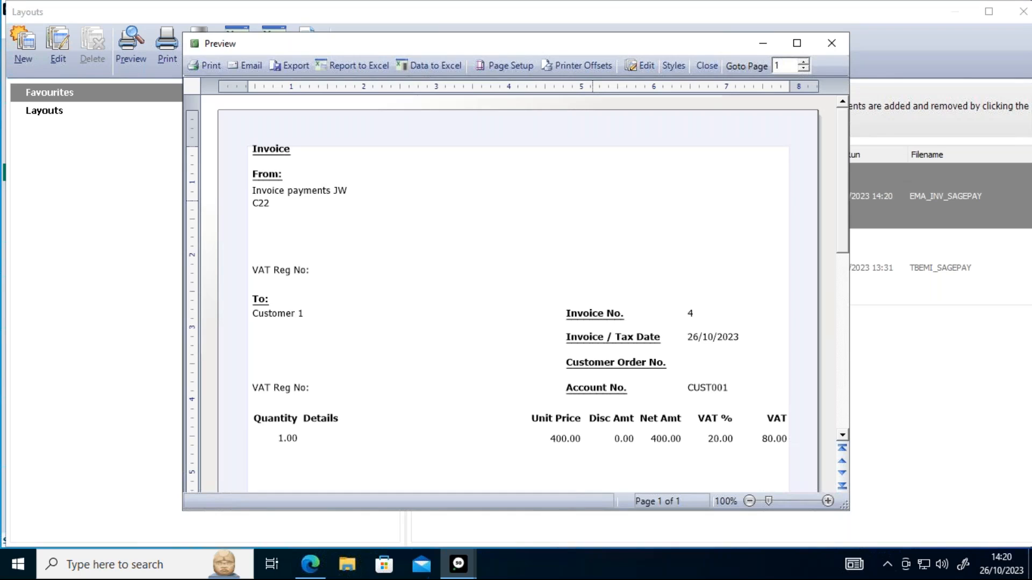
left_click_drag(844, 128, 852, 339)
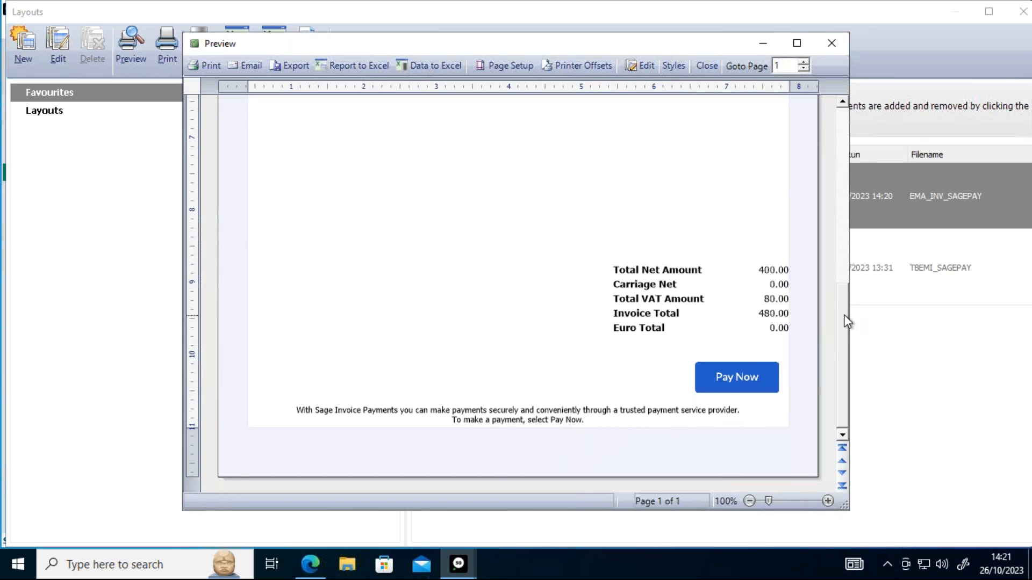
left_click_drag(844, 314, 845, 129)
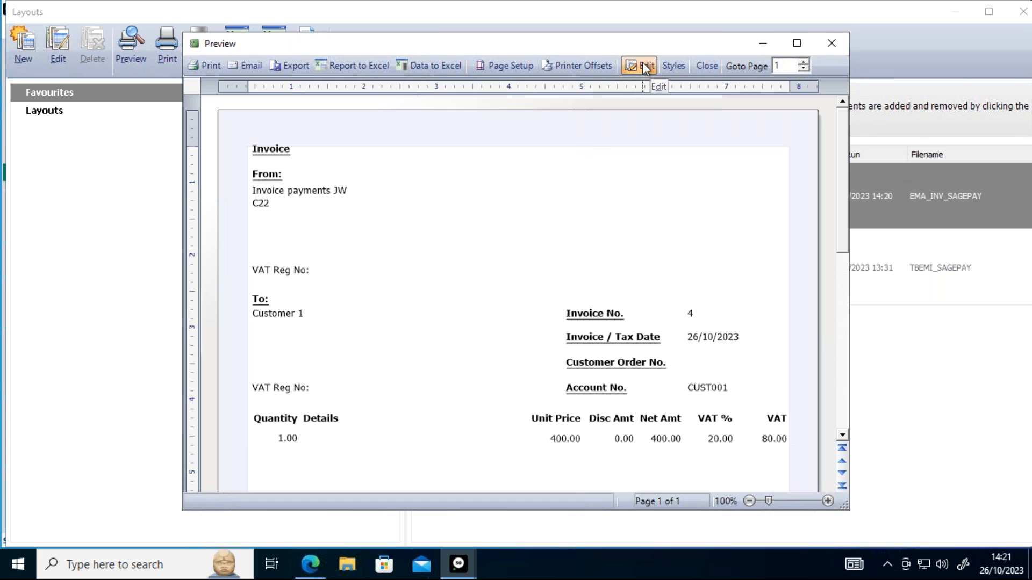
left_click(830, 44)
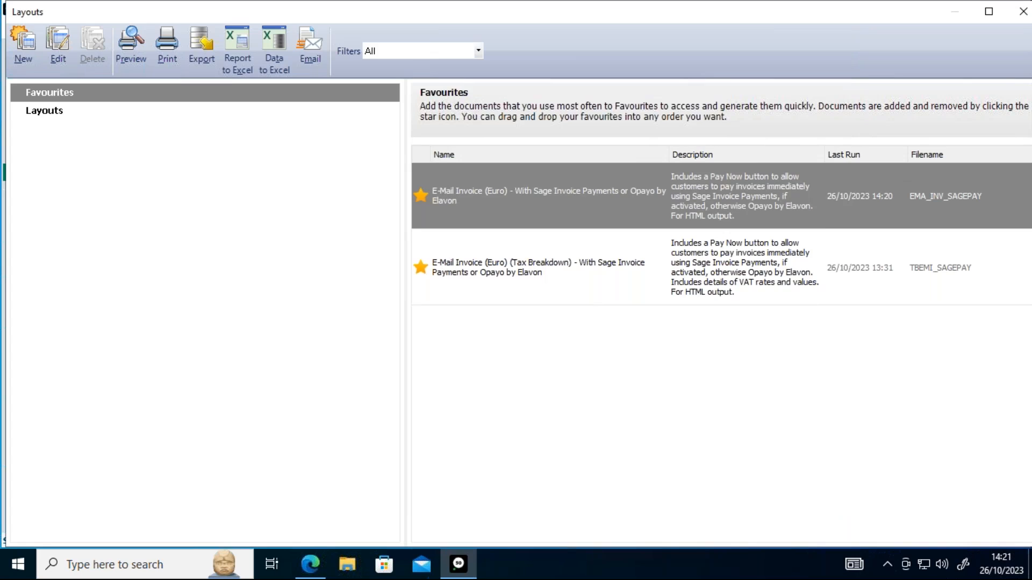
left_click(1024, 12)
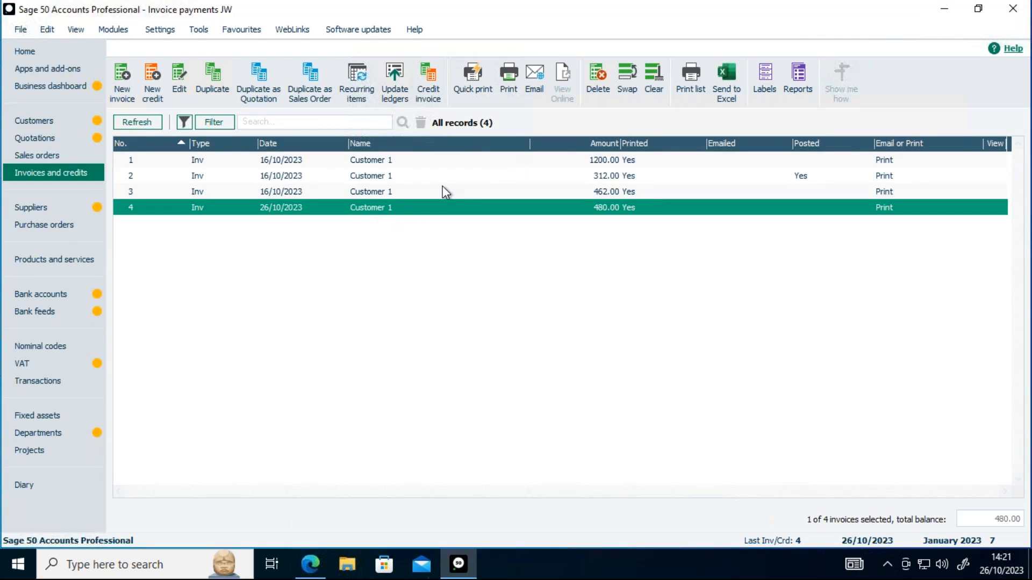
Try to email invoice 4, decline the default layout setup, and open the default email layouts in the Invoice & Order Defaults settings.
left_click(535, 86)
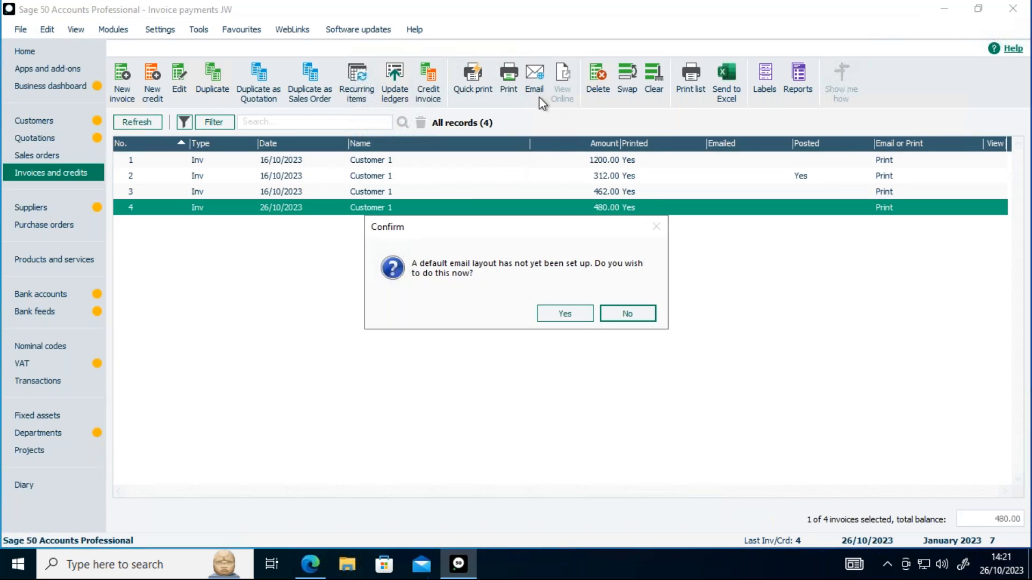
left_click(624, 313)
left_click(166, 28)
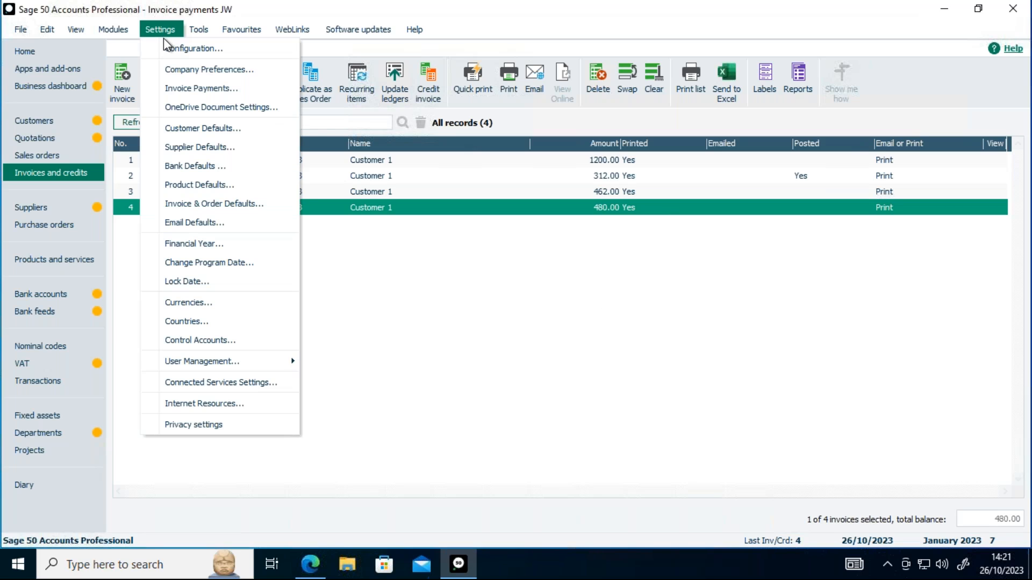
left_click(209, 204)
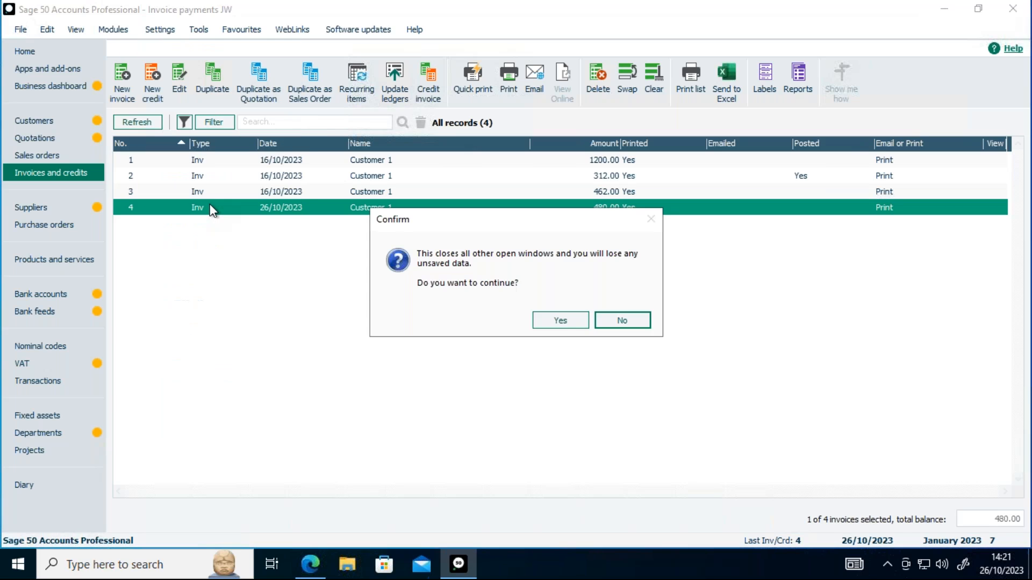
left_click(570, 321)
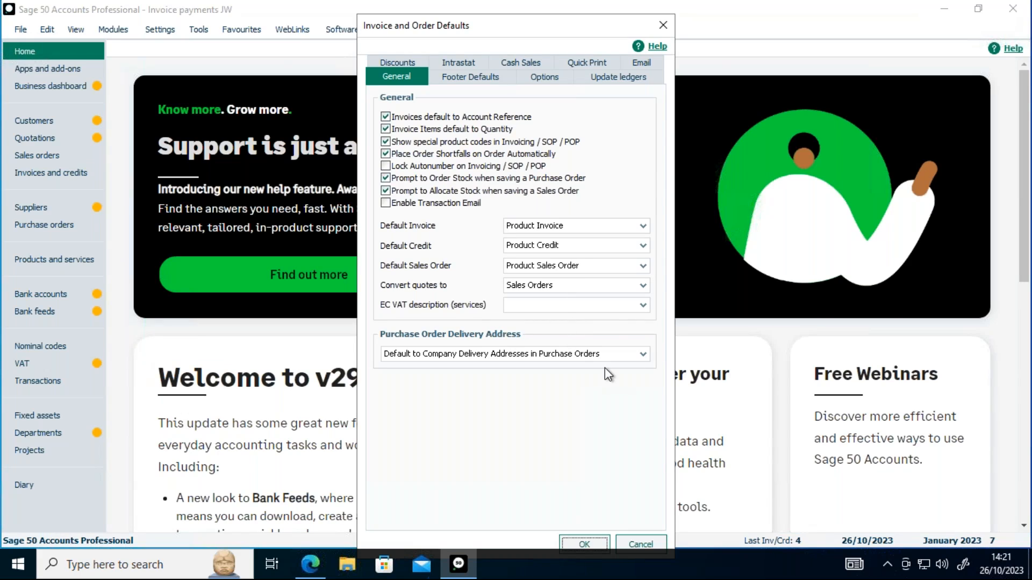
left_click(628, 64)
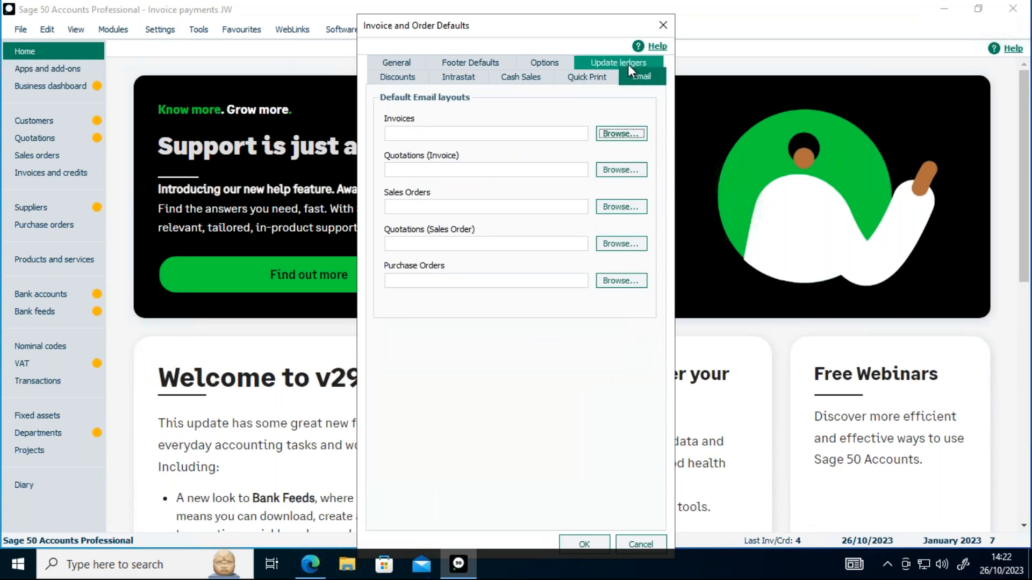
Set the default invoice email layout to "E-Mail Invoice (Euro) - With Sage Invoice Payments or Opayo by Elavon" and save the defaults.
left_click(628, 132)
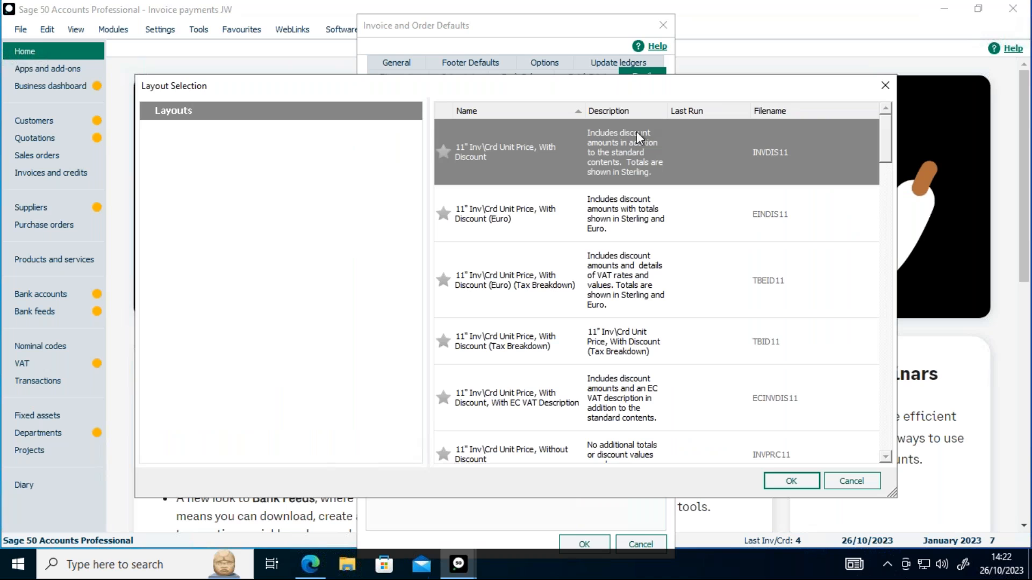
left_click_drag(887, 167, 910, 388)
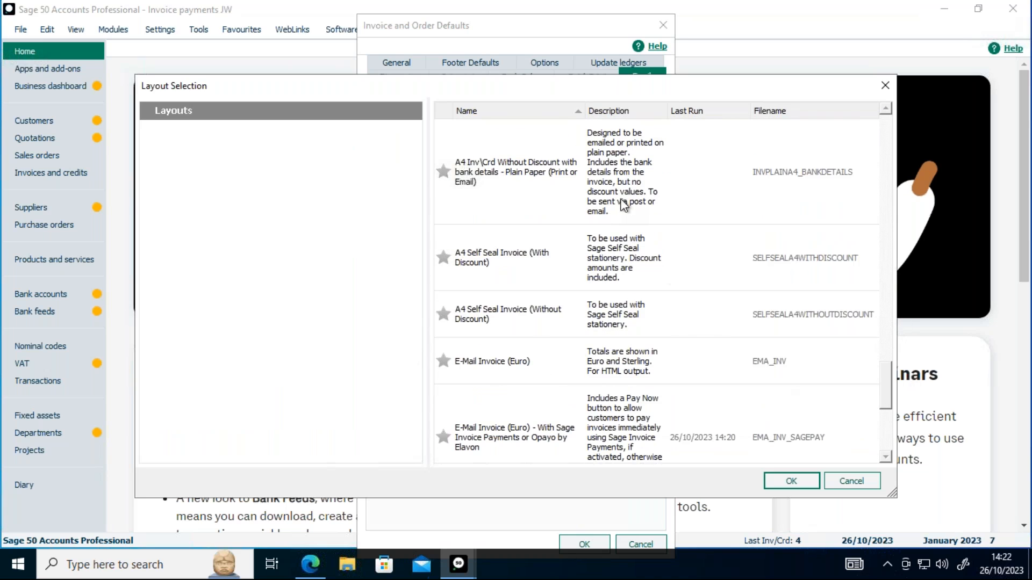
left_click(499, 445)
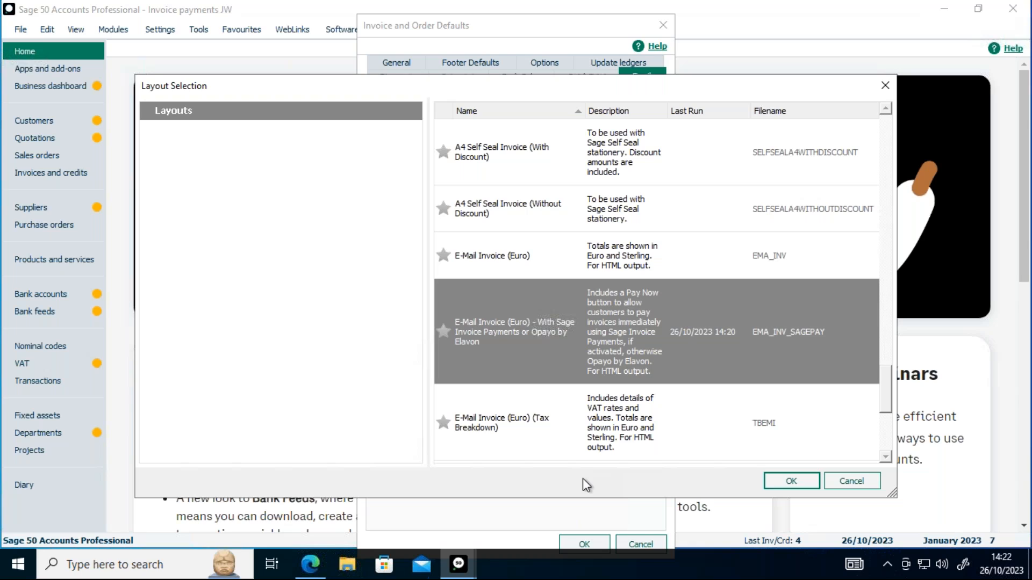
left_click(773, 479)
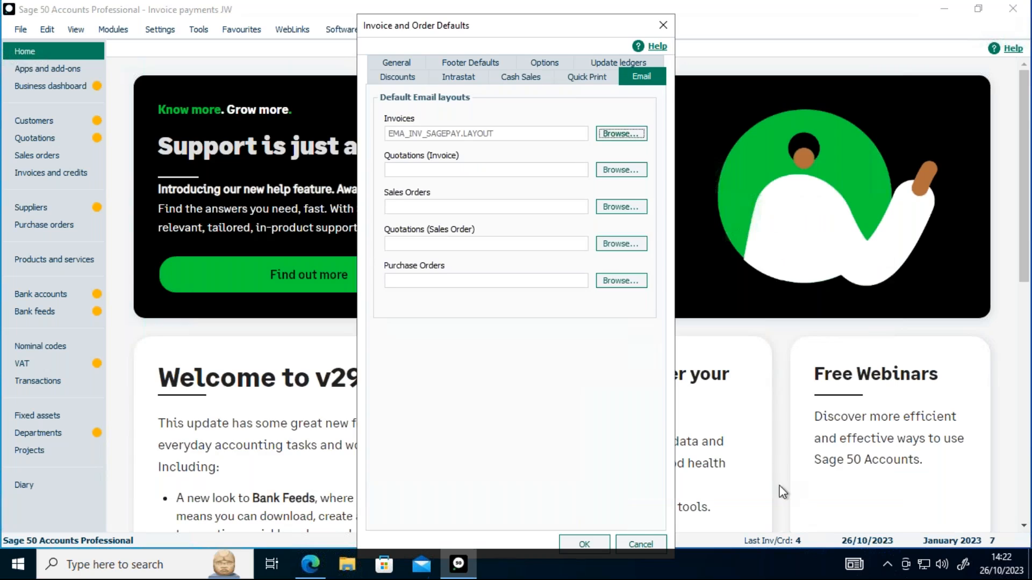
left_click(584, 544)
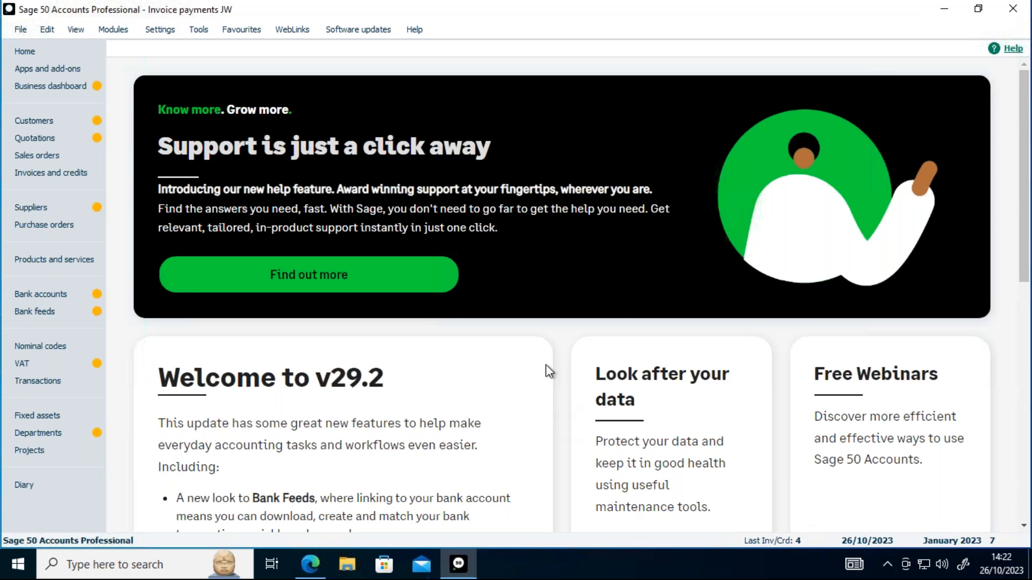
Open the transactions list and review the goods-ordered sales invoice, its Stripe sales receipt and the Stripe - 3 payment on account.
left_click(38, 382)
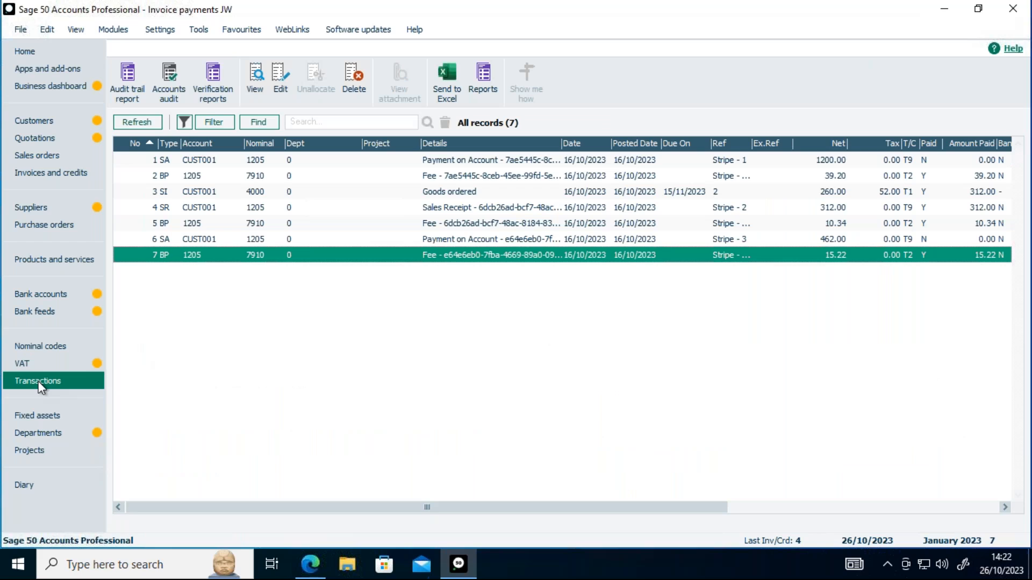
left_click(192, 197)
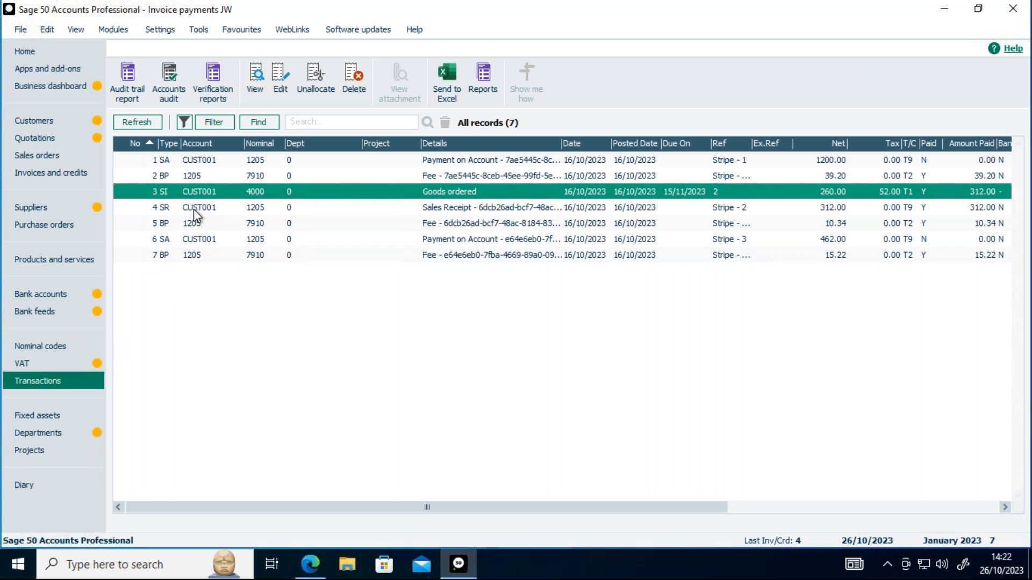
left_click(193, 208)
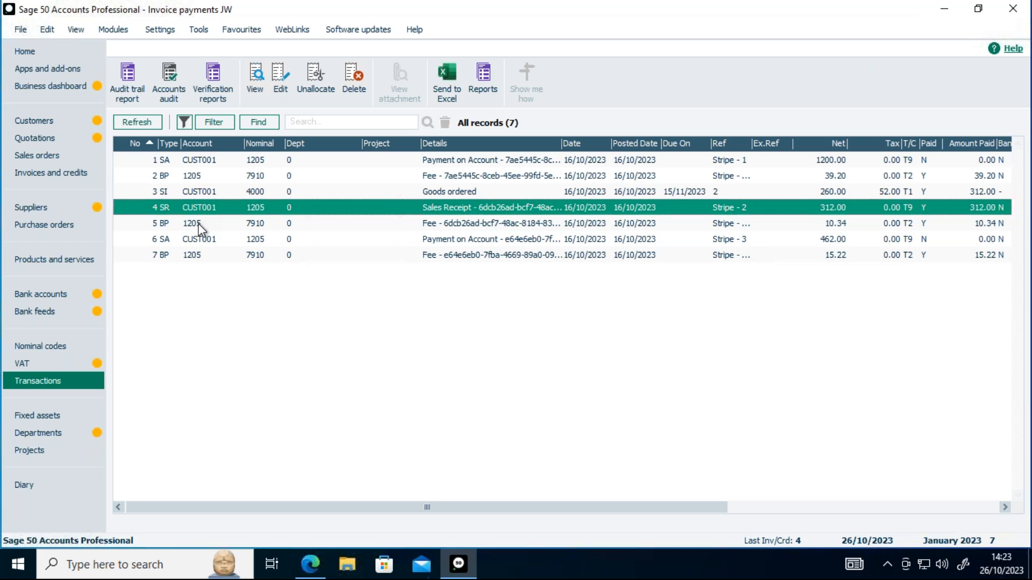
left_click(203, 240)
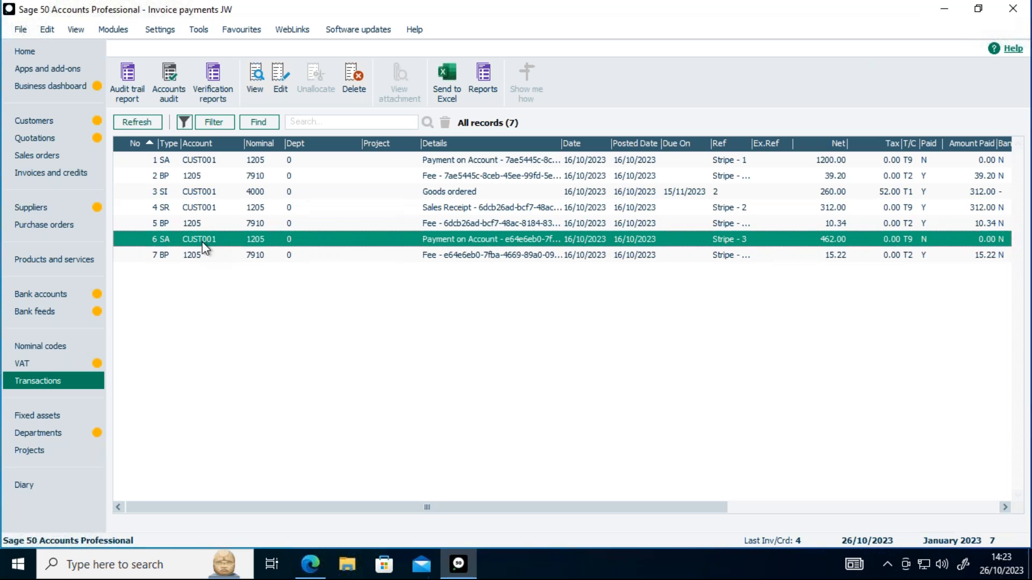
Open the Invoice Payments settings, allowing other windows to close, and view the payment providers in the account management before closing it.
left_click(159, 31)
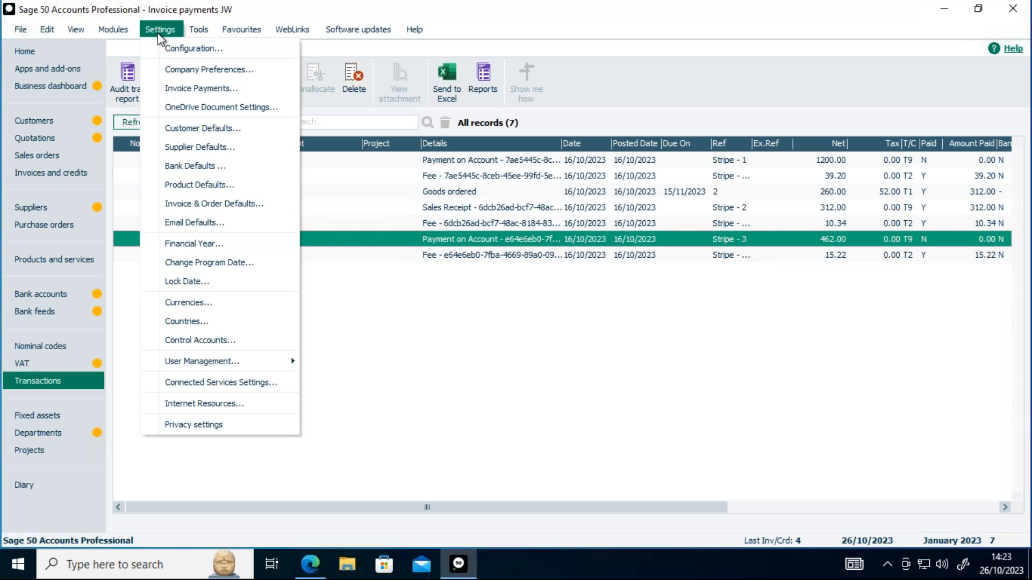
left_click(181, 83)
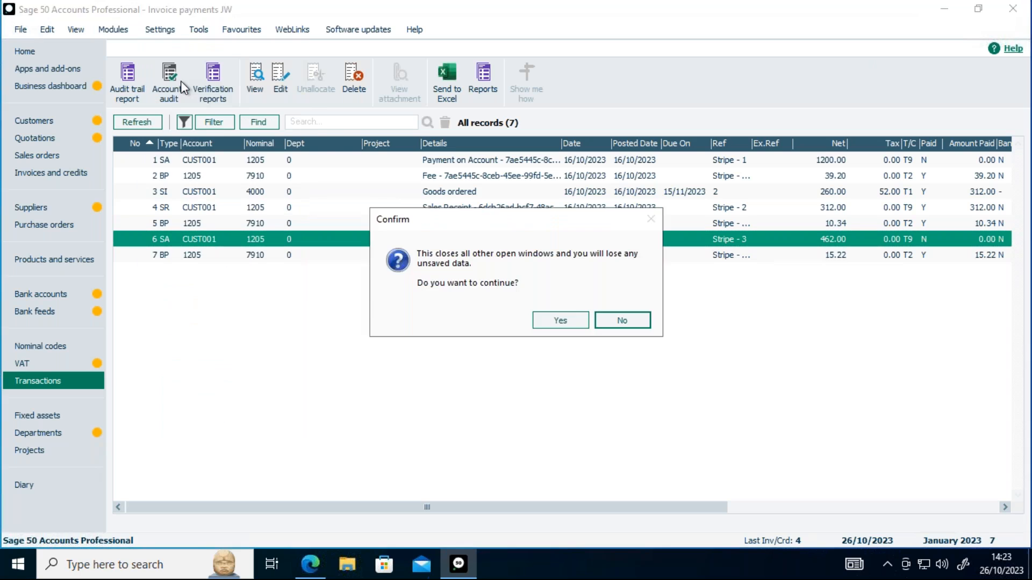
left_click(559, 320)
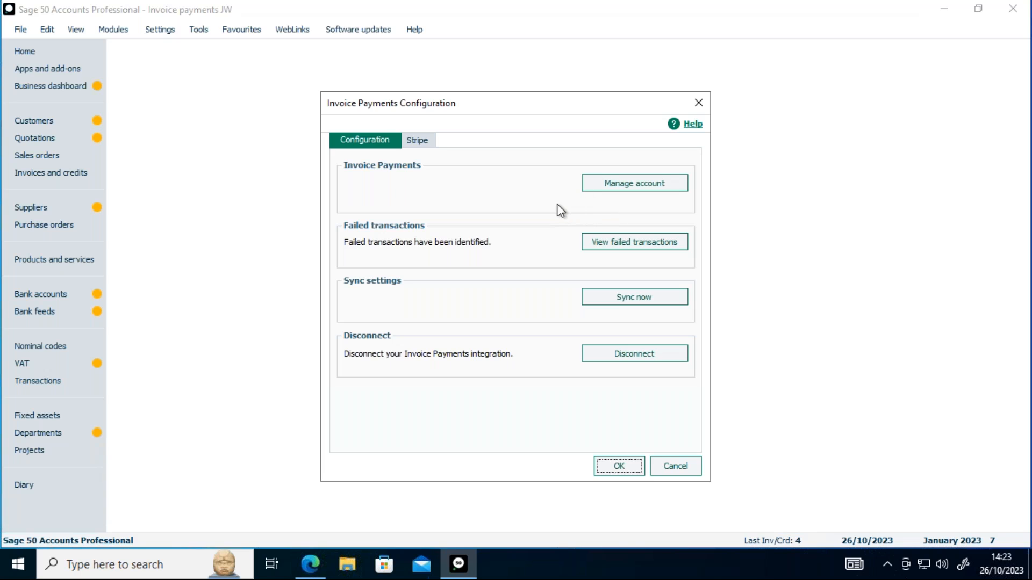
left_click(618, 186)
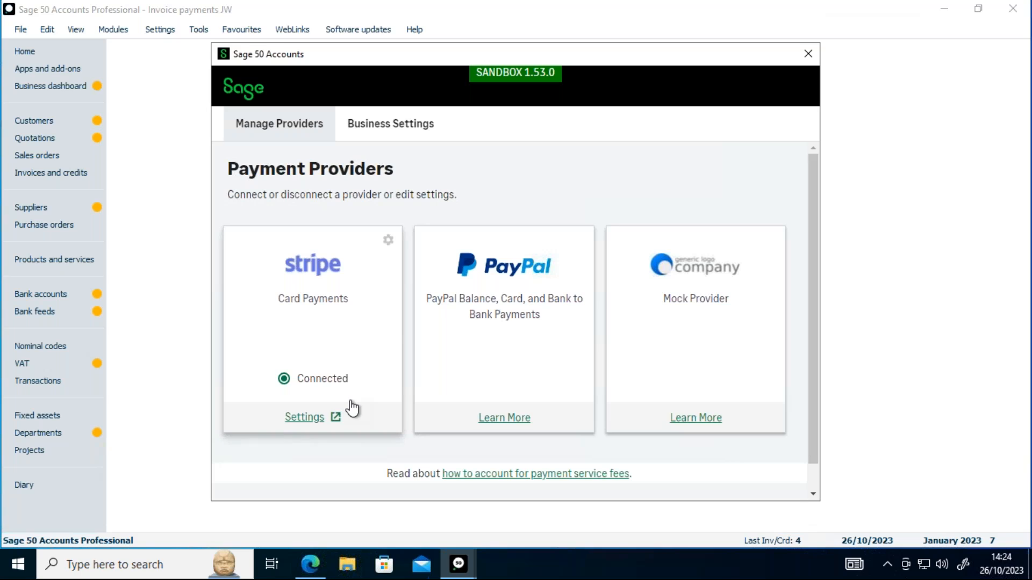
left_click(808, 56)
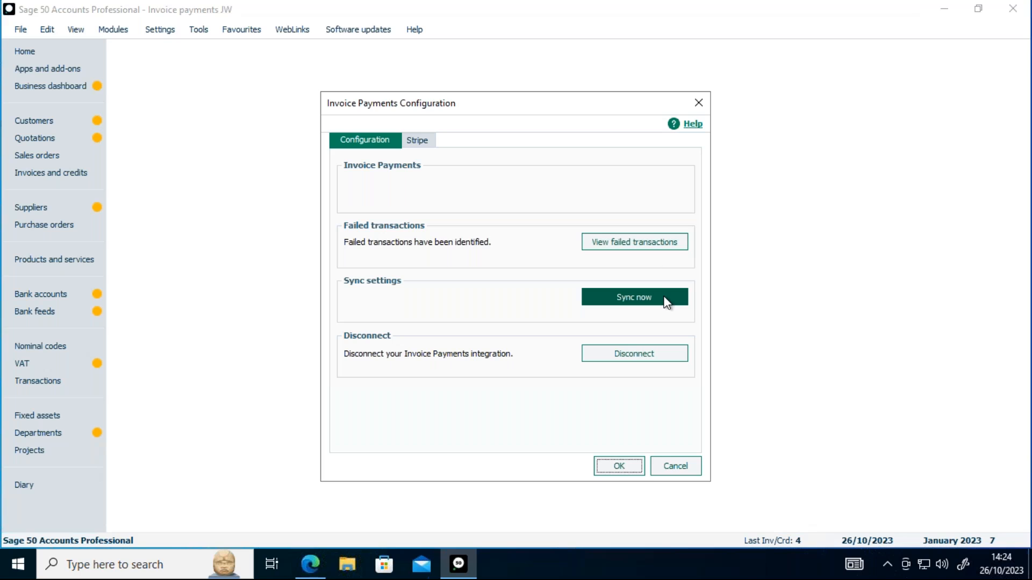
View the failed invoice payment transactions, tick the items for transactions 1 and 6, and leave the Invoice Payments configuration without saving.
left_click(654, 246)
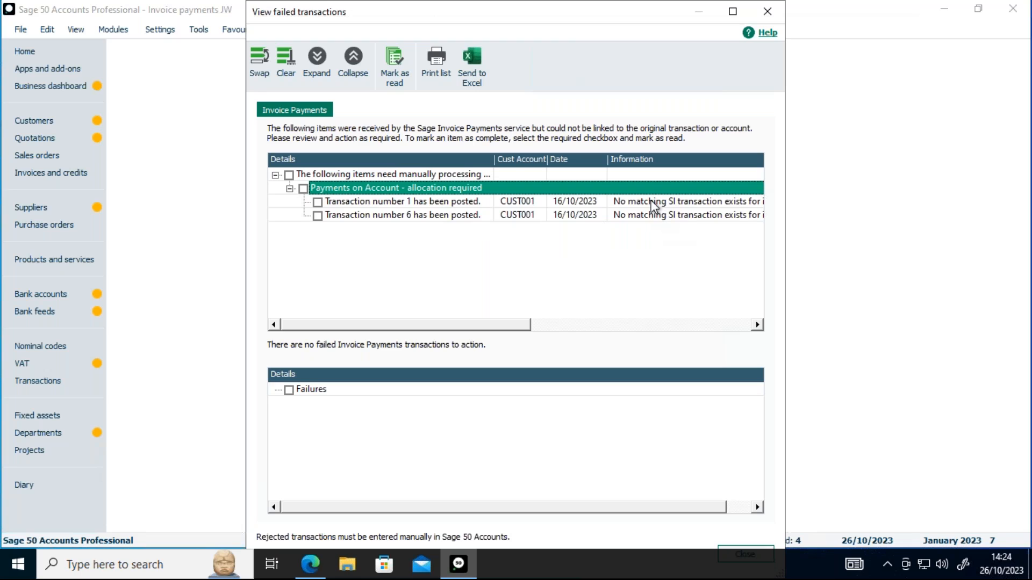
left_click(318, 215)
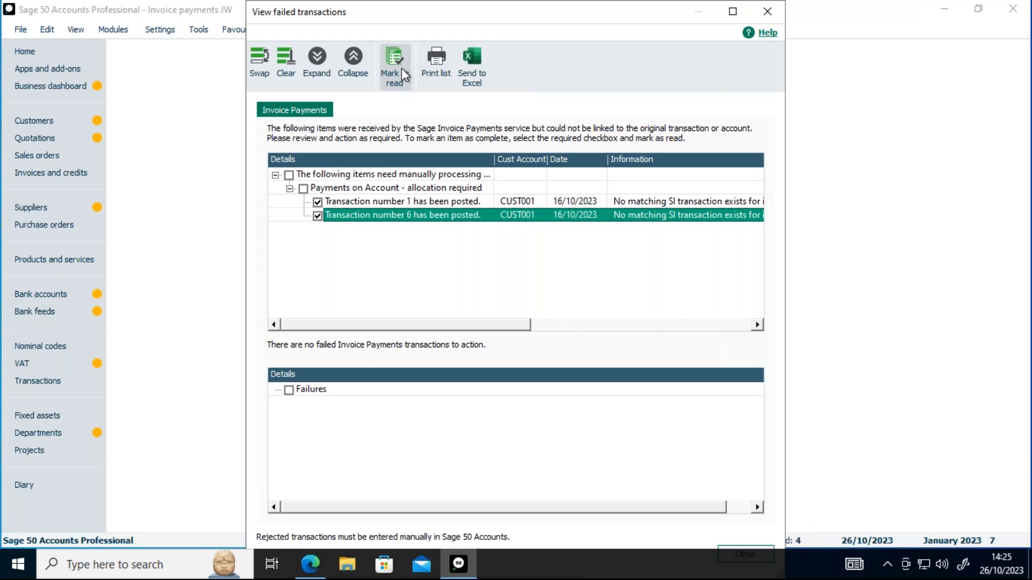
left_click(767, 11)
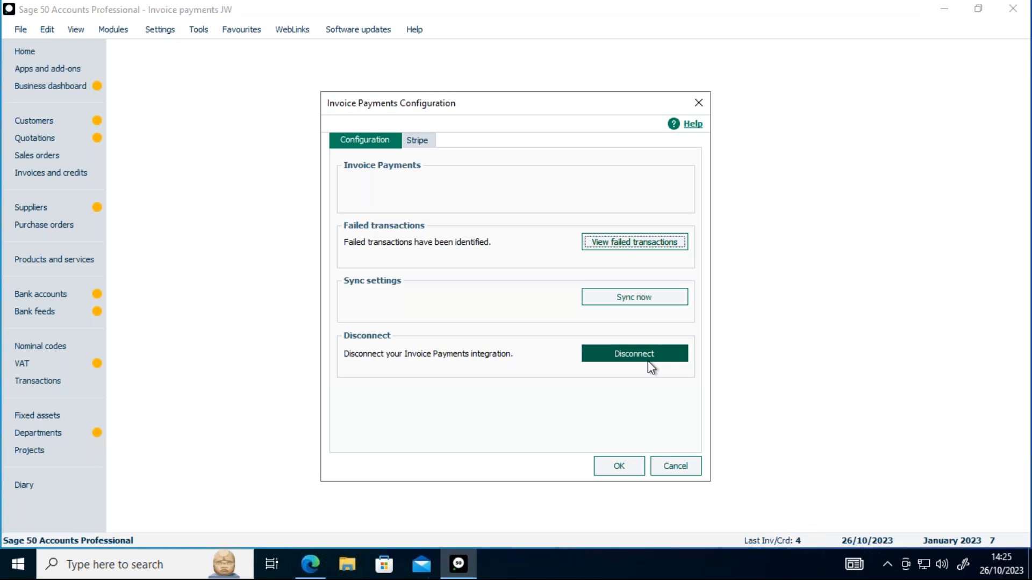
left_click(693, 466)
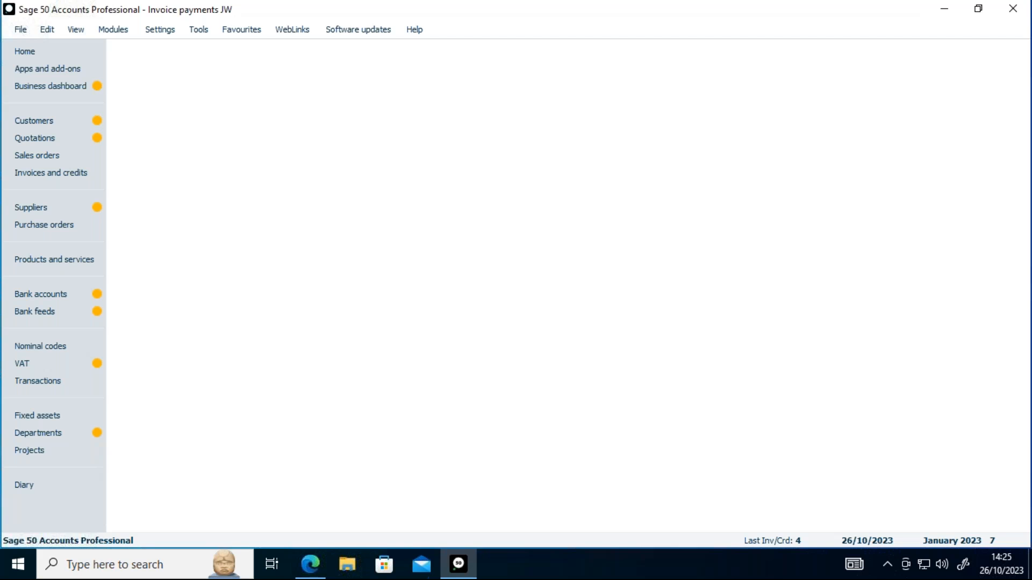
key("Right")
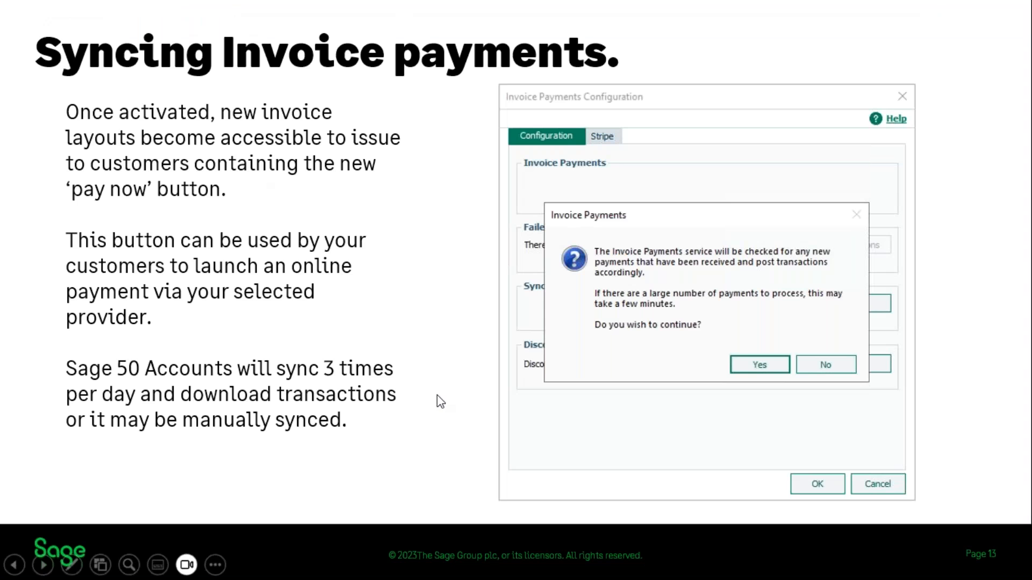
key("Right")
key("Right")
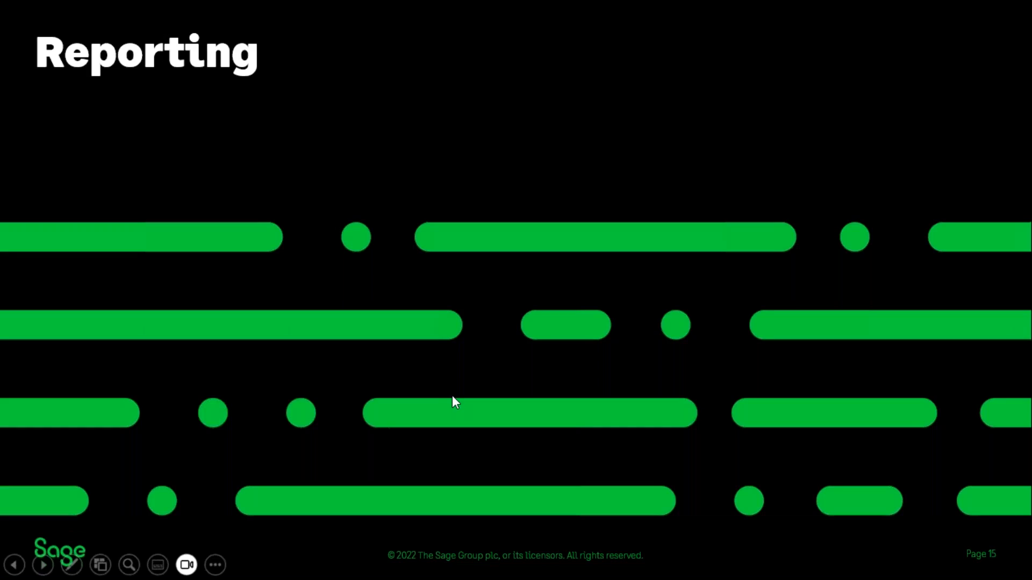